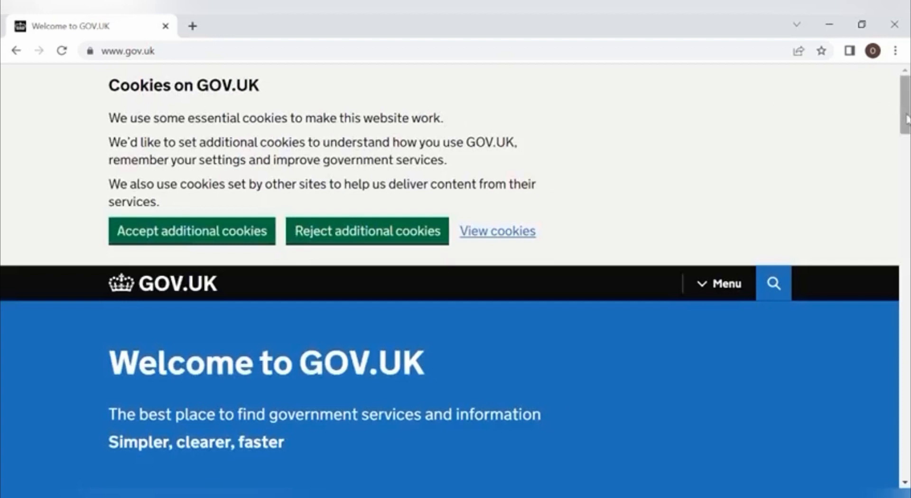
Step: Go from the GOV.UK home page through Visas and immigration to the Visit the UK page
left_click_drag(906, 119, 908, 247)
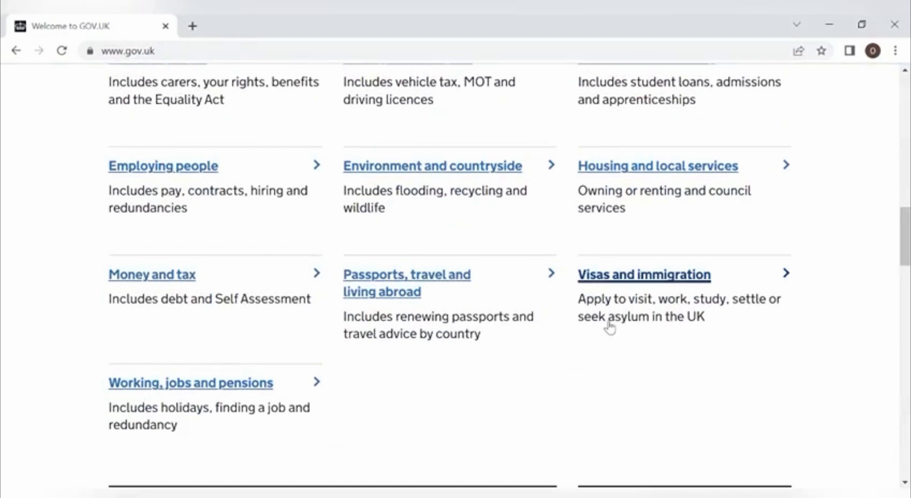
left_click(662, 283)
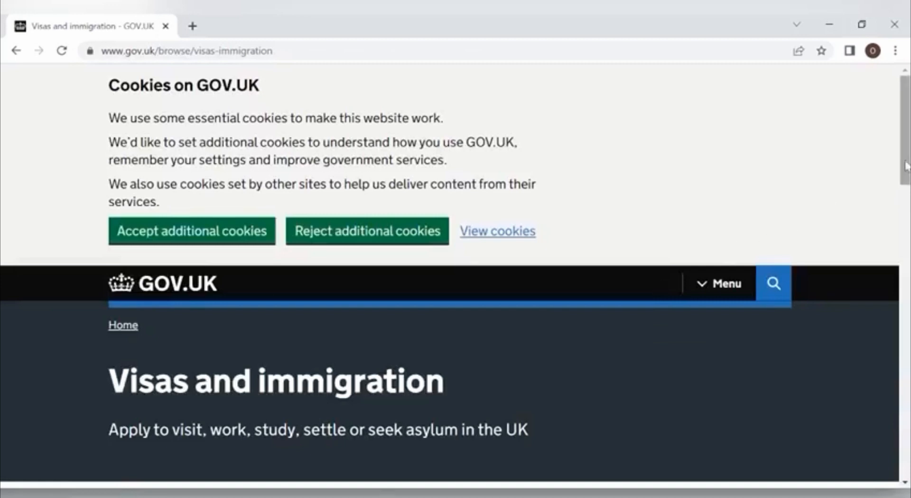
left_click_drag(906, 164, 907, 255)
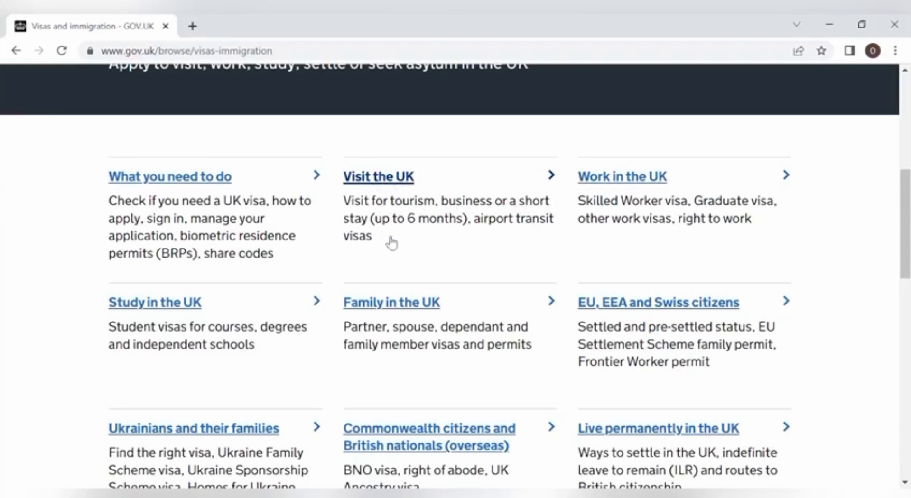
left_click(389, 178)
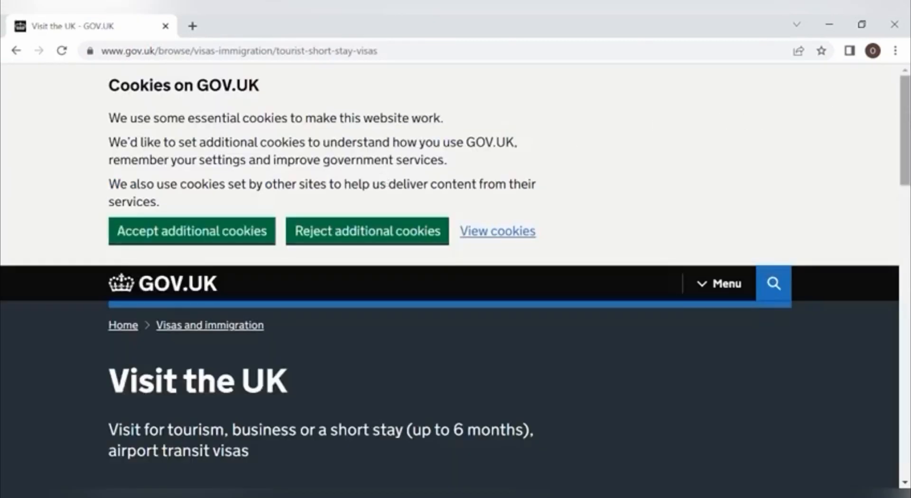
Step: Open 'Visit the UK as a Standard Visitor' from the Ways to visit the UK list
left_click_drag(903, 129, 903, 245)
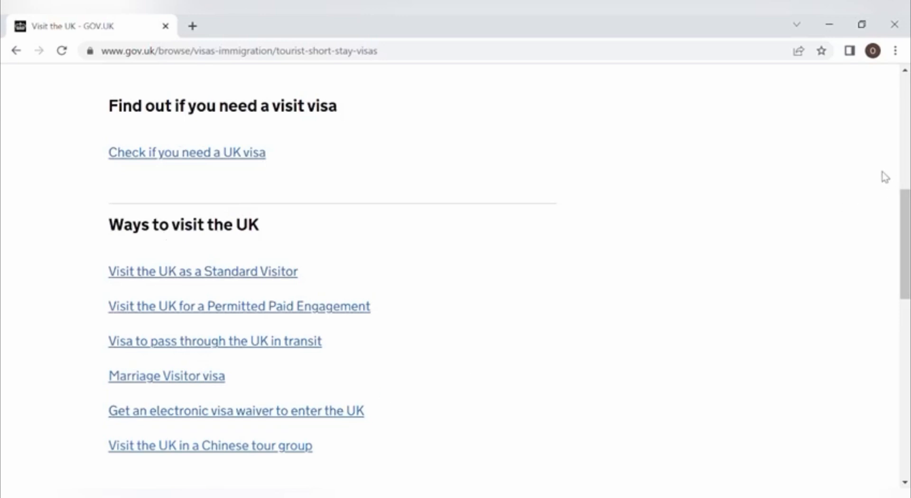
mouse_move(905, 213)
left_mouse_down()
mouse_move(906, 277)
mouse_move(908, 229)
left_mouse_up()
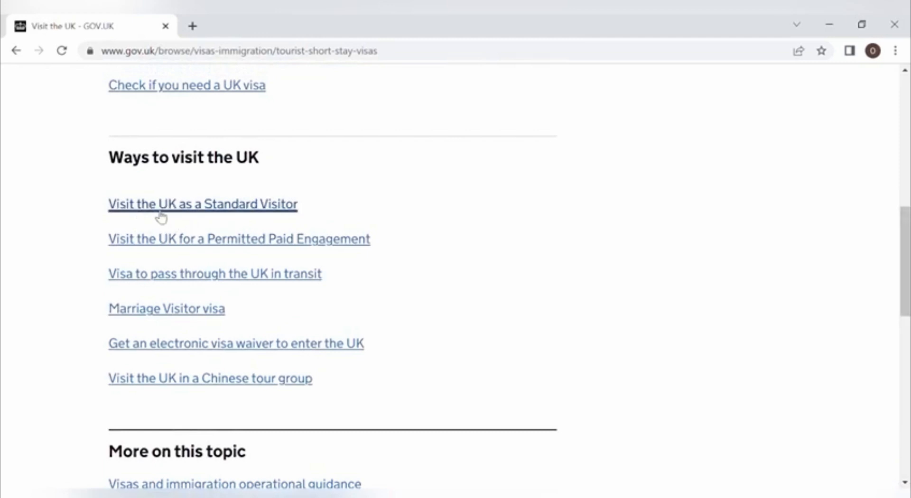
left_click(243, 209)
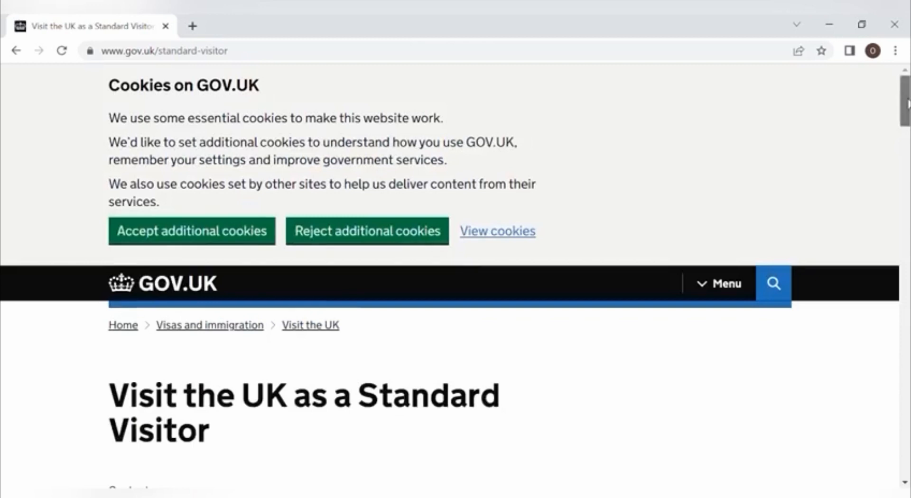
Step: Scroll the Standard Visitor guide to the applying section with the £100 six-month fee
left_click_drag(907, 97, 908, 338)
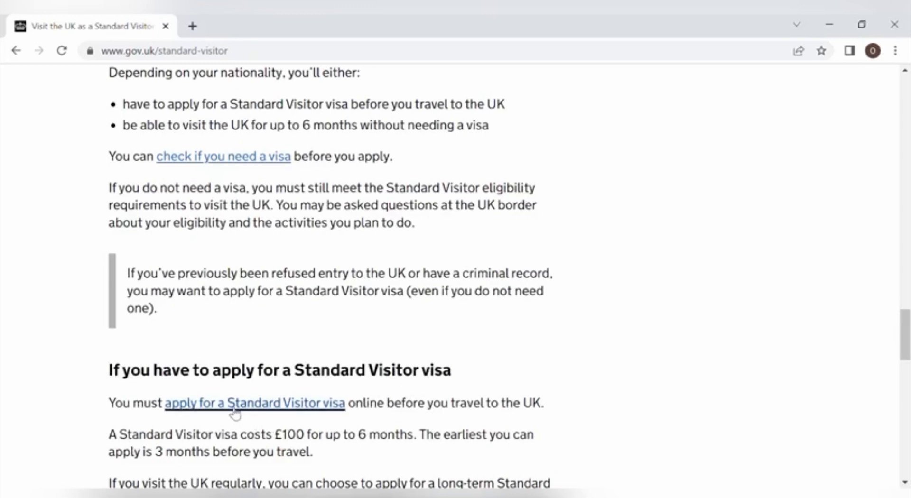
Step: Open the Standard Visitor application guide, review the Visa fees table, and start with Apply now
left_click(312, 411)
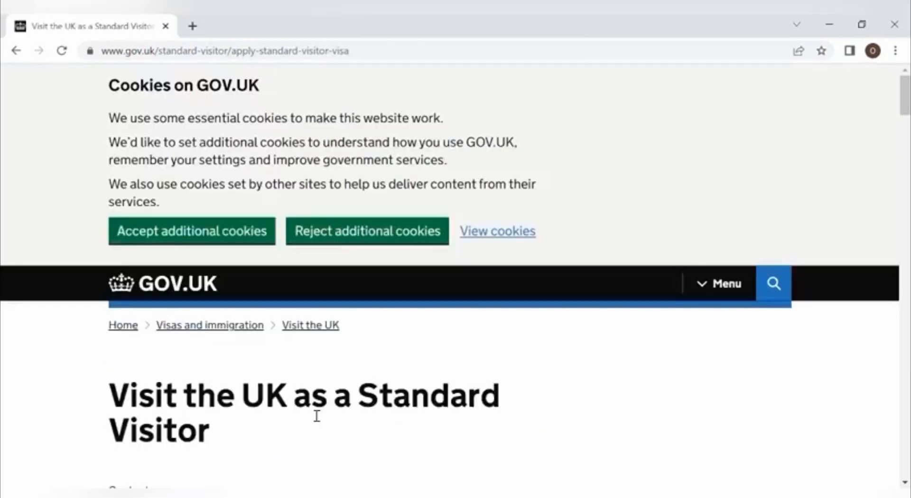
left_click_drag(905, 106, 907, 182)
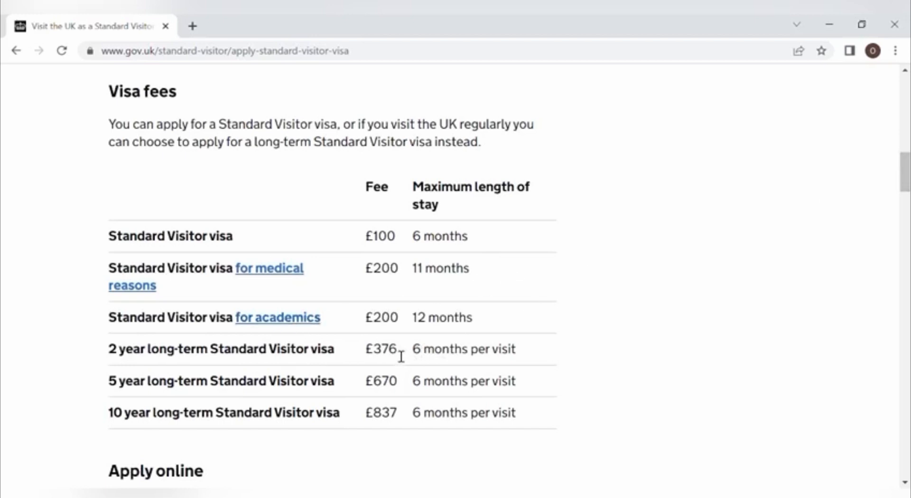
scroll(901, 203, "down", 7)
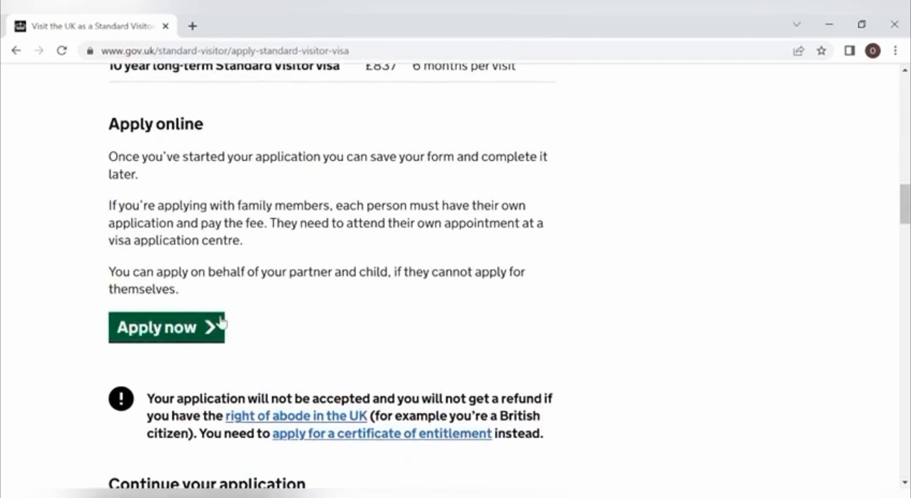
left_click(192, 330)
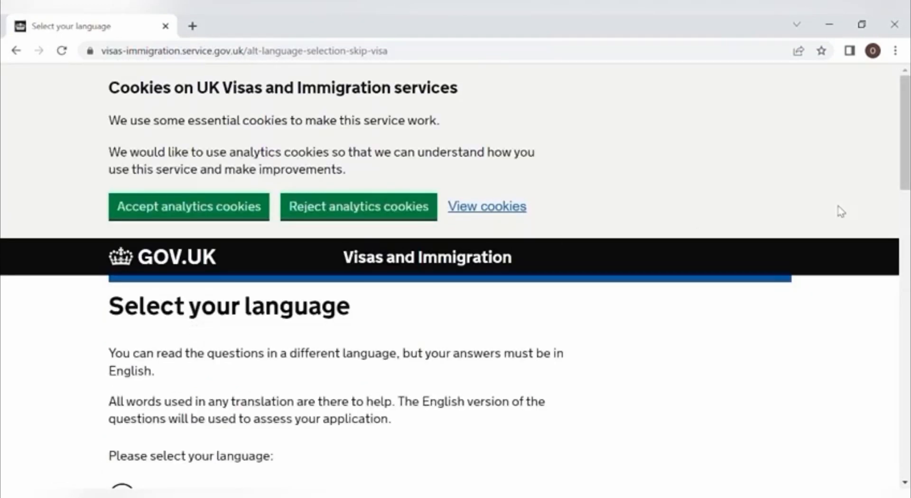
Step: Select English as the application language and continue
scroll(840, 211, "down", 3)
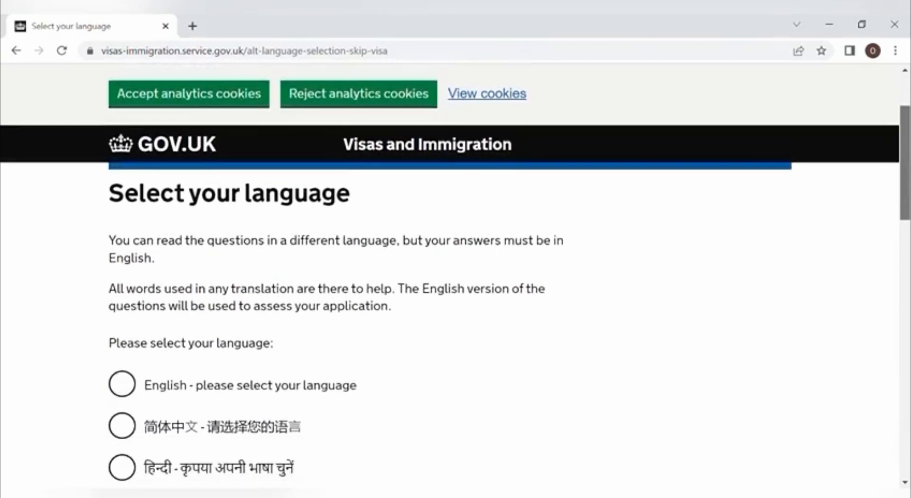
scroll(579, 228, "down", 1)
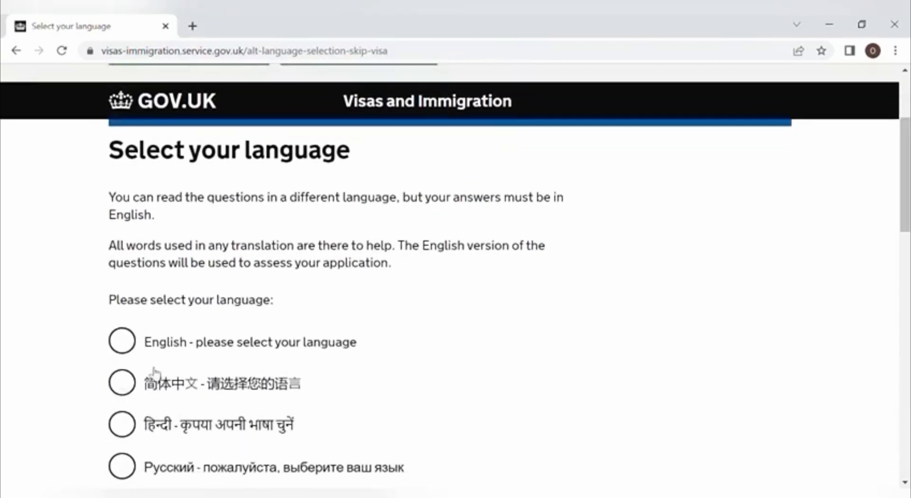
left_click(126, 341)
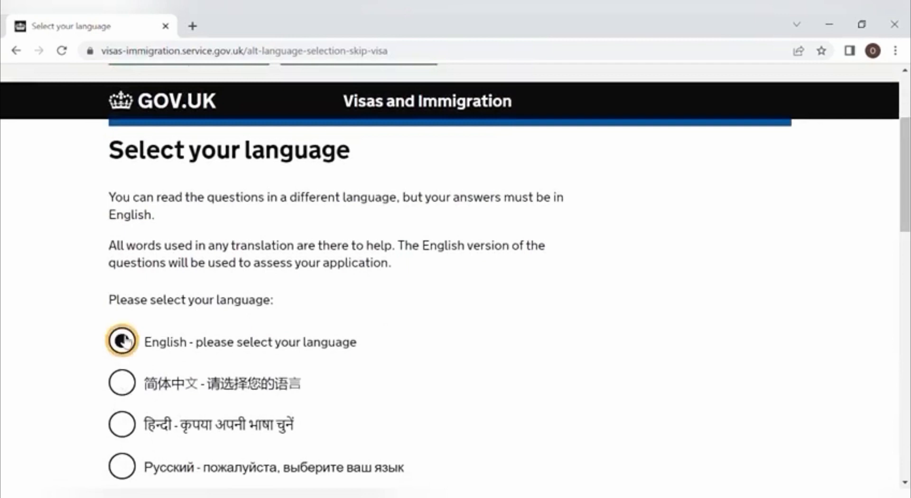
scroll(886, 256, "down", 7)
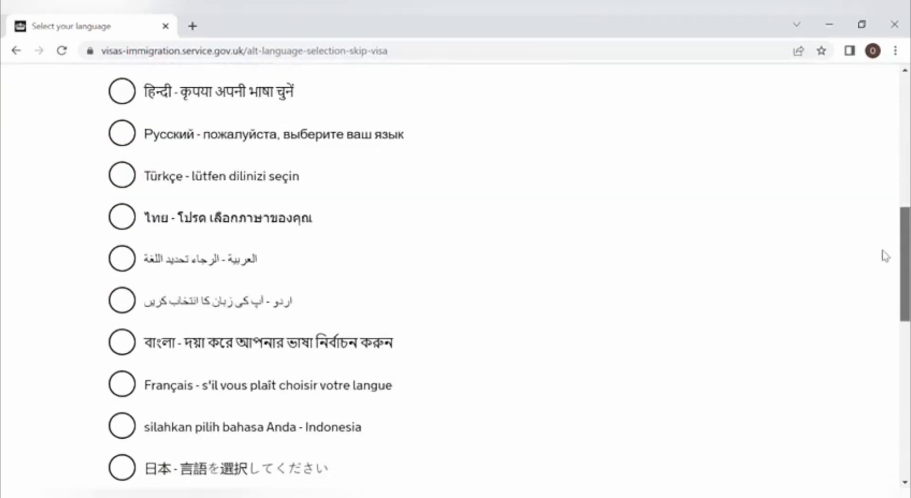
scroll(886, 256, "down", 10)
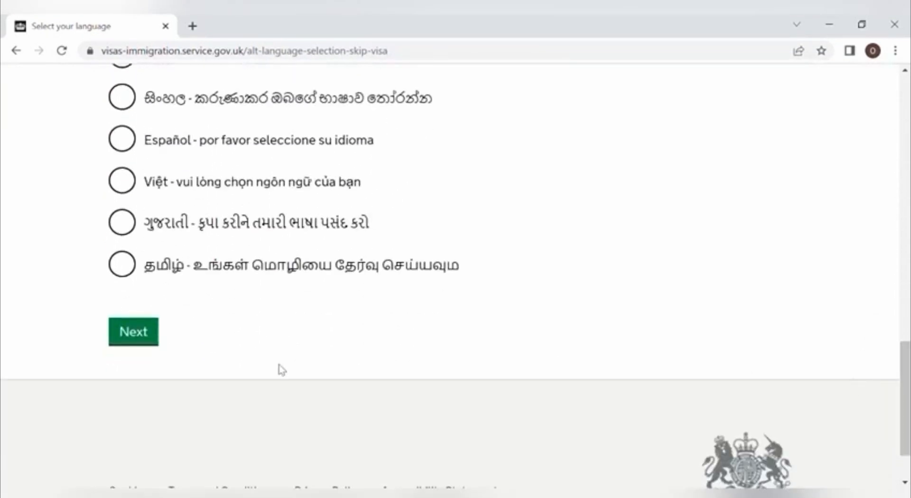
left_click(157, 335)
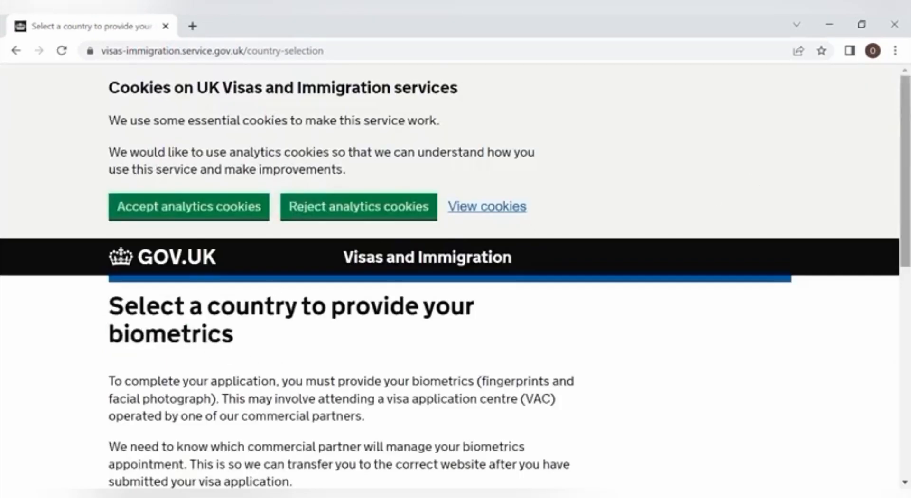
Step: Choose Ireland as the country for providing biometrics and continue
scroll(904, 213, "down", 2)
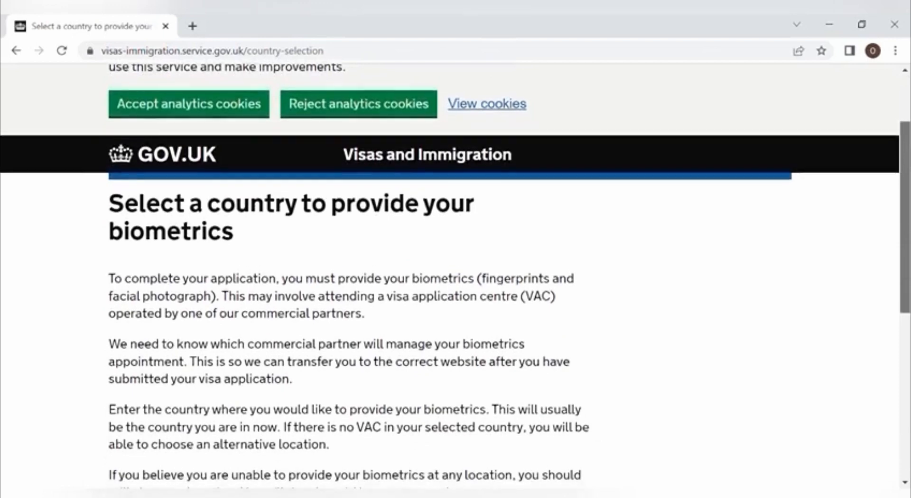
scroll(905, 237, "down", 3)
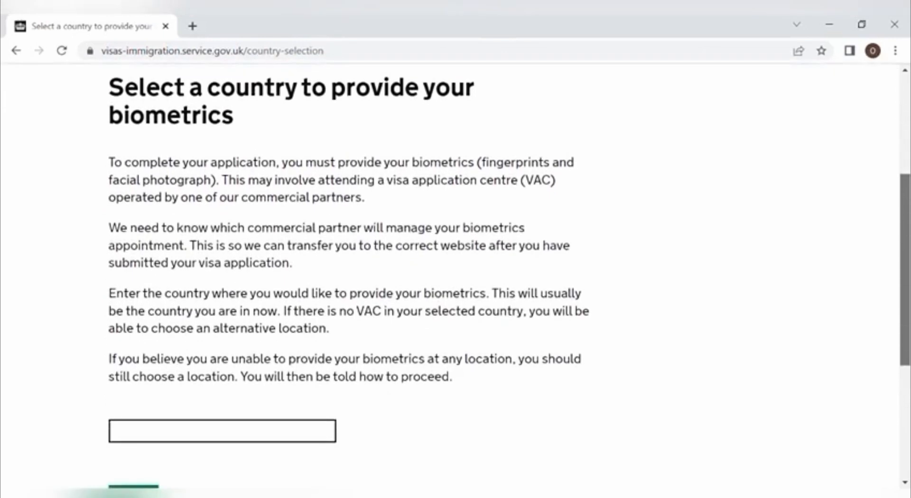
left_click(218, 432)
type("ir")
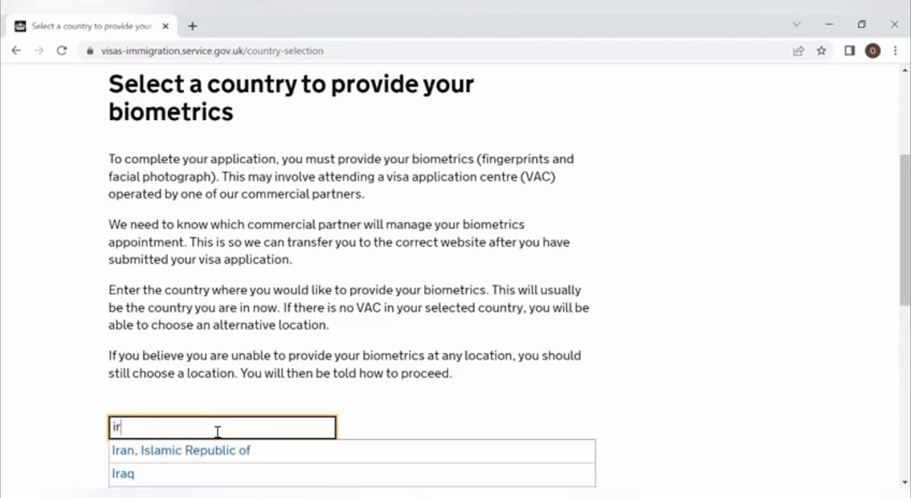
type("e")
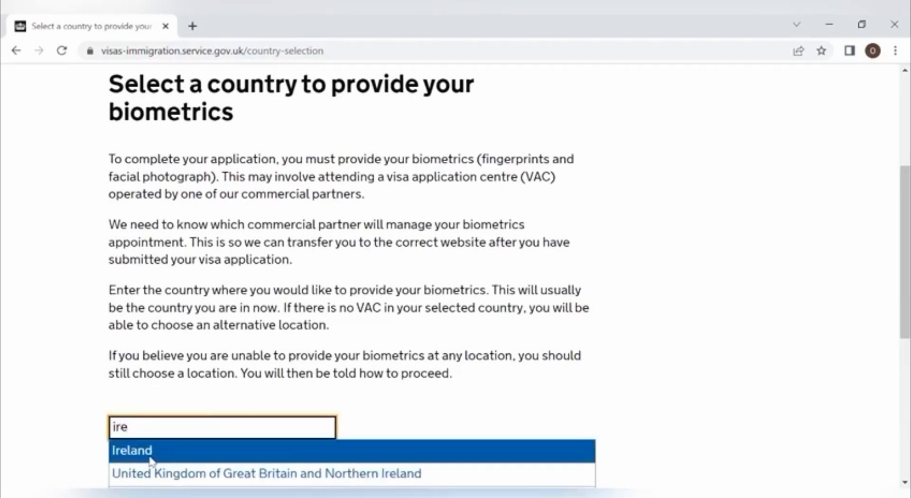
left_click(150, 457)
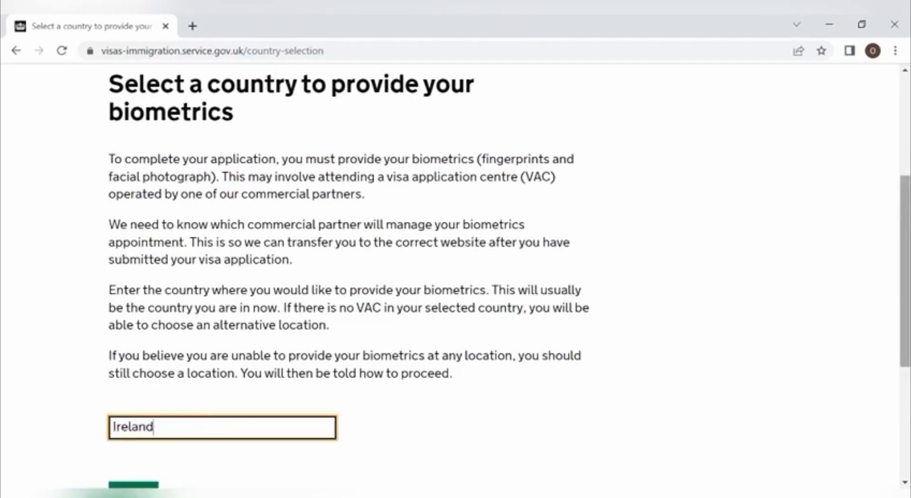
scroll(301, 270, "down", 3)
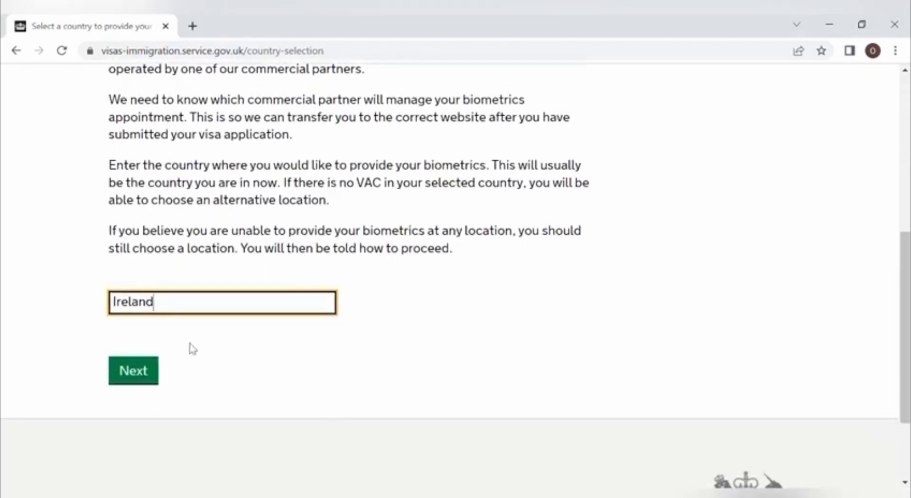
left_click(153, 373)
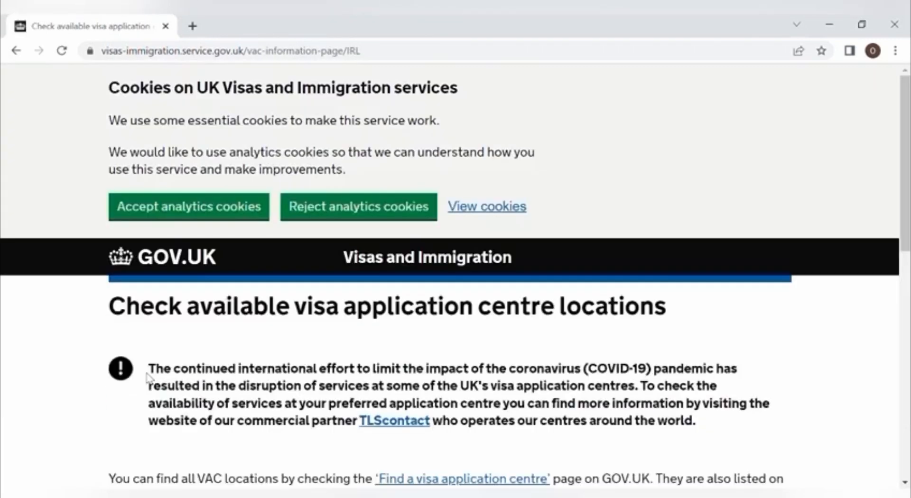
Step: Confirm a biometrics location in Ireland has been identified and continue
scroll(898, 206, "down", 4)
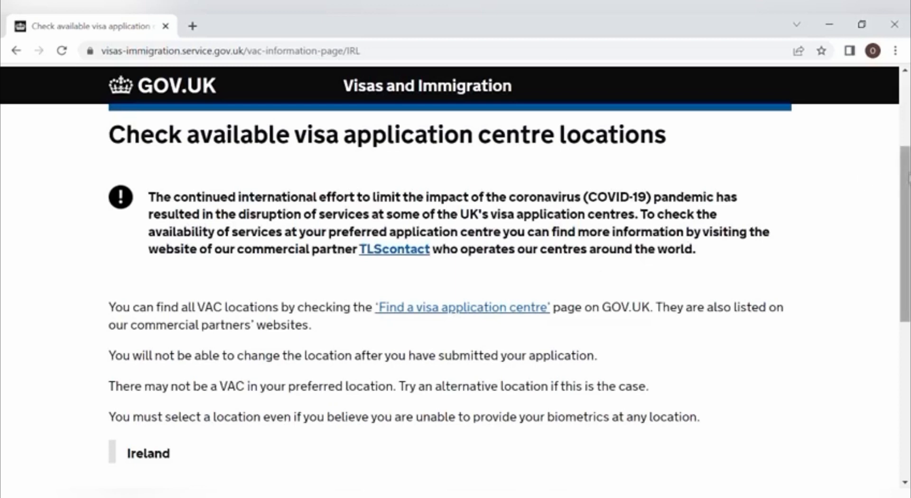
scroll(906, 179, "down", 2)
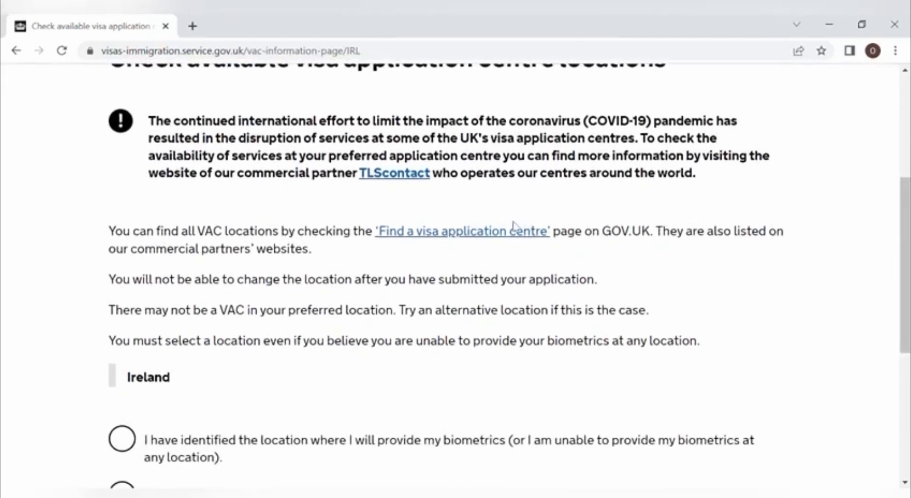
scroll(901, 200, "down", 2)
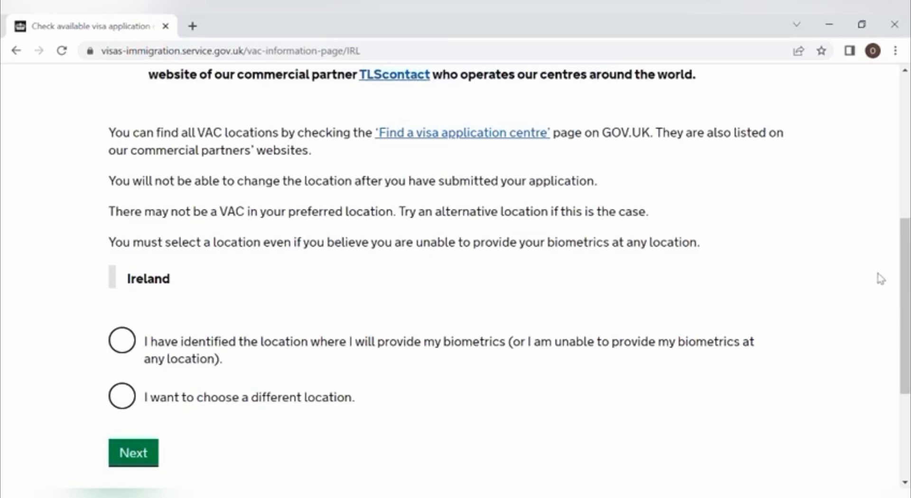
scroll(903, 304, "down", 2)
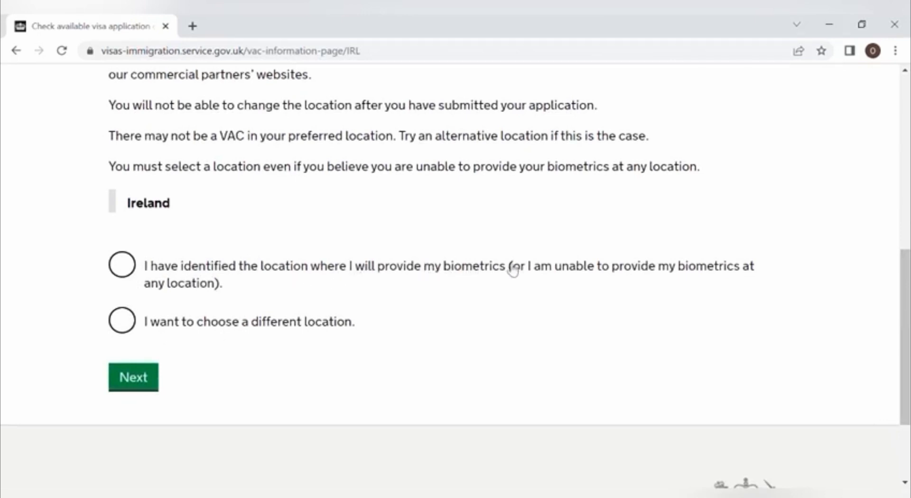
left_click(123, 266)
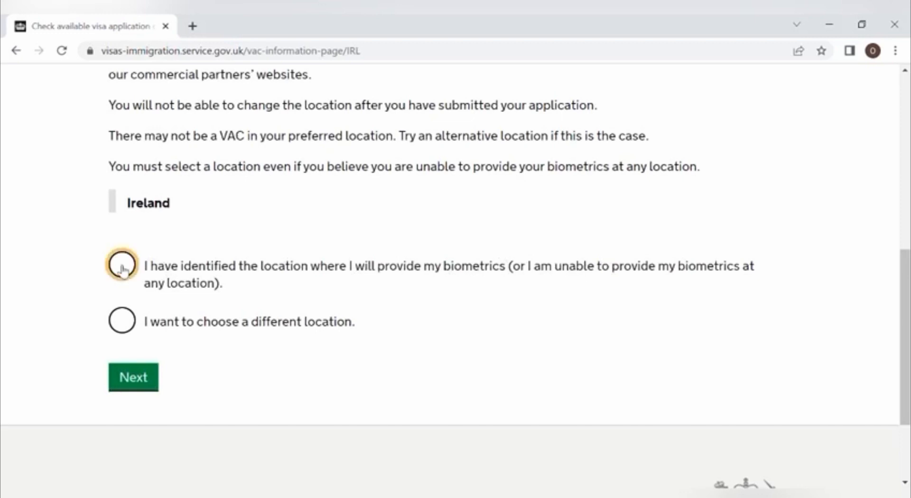
left_click(135, 382)
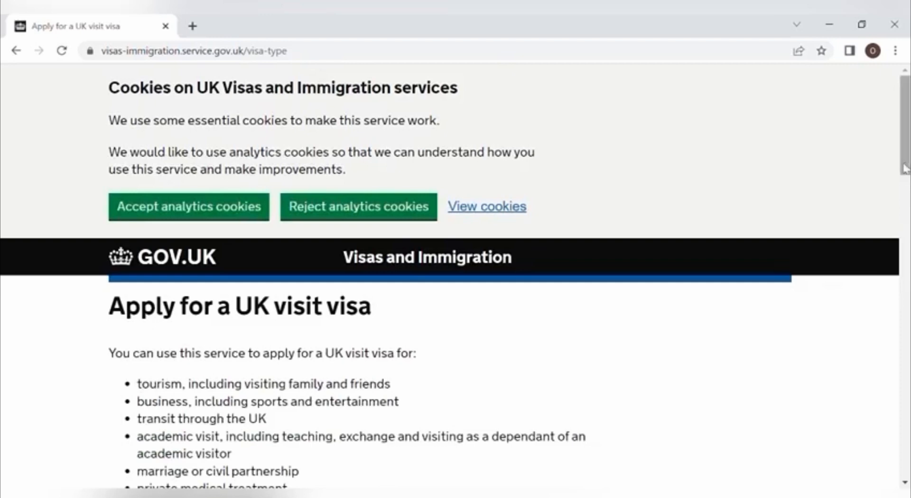
Step: Start the UK visit visa application from the bottom of the Apply page
left_click_drag(905, 168, 897, 474)
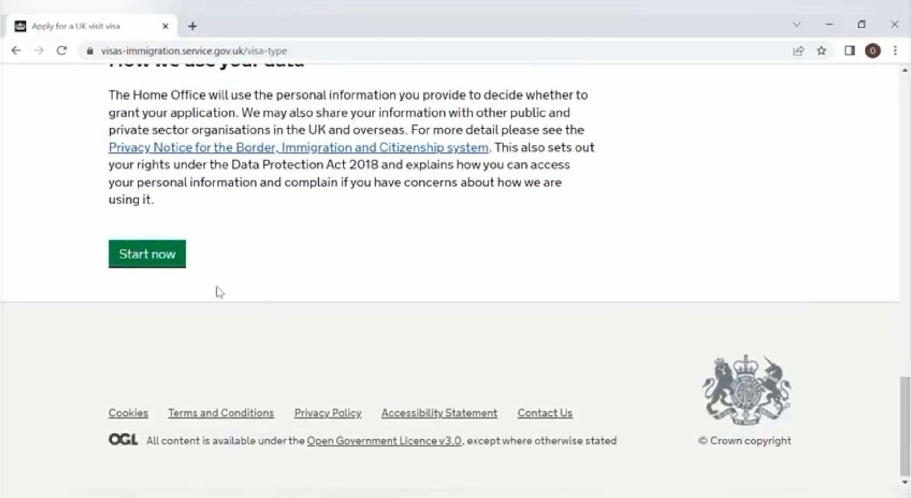
left_click(153, 259)
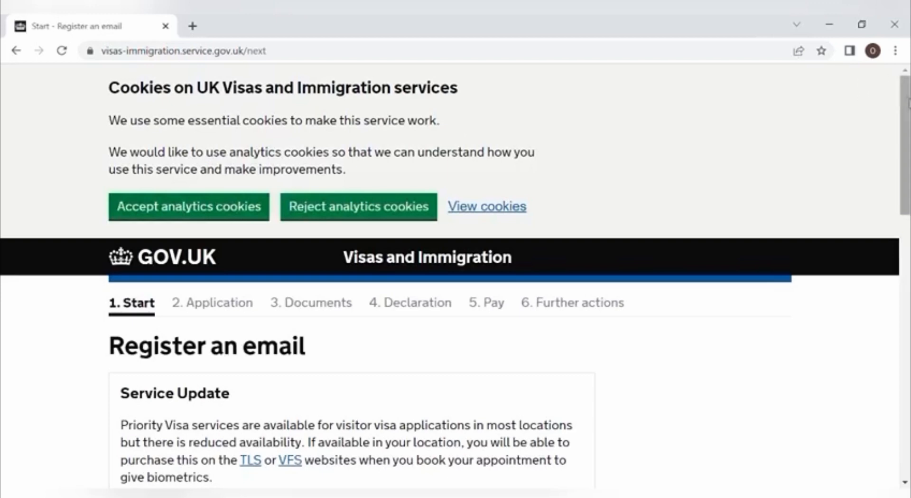
Step: Register the applicant's email with an account password, repeated for confirmation, and save
left_click_drag(907, 104, 907, 240)
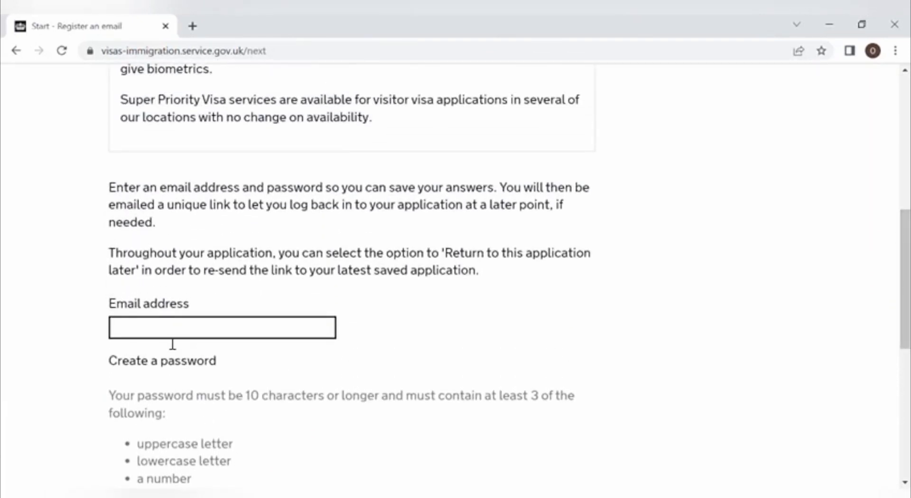
left_click_drag(898, 268, 907, 402)
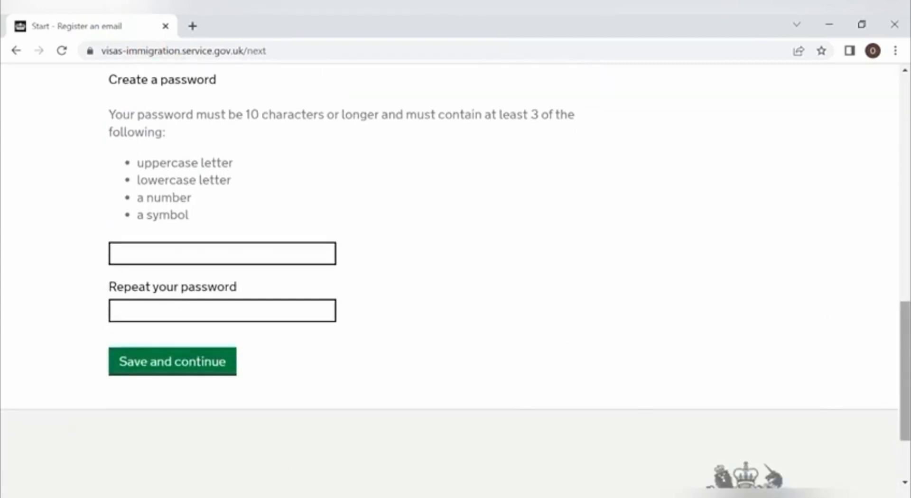
left_click_drag(904, 339, 879, 151)
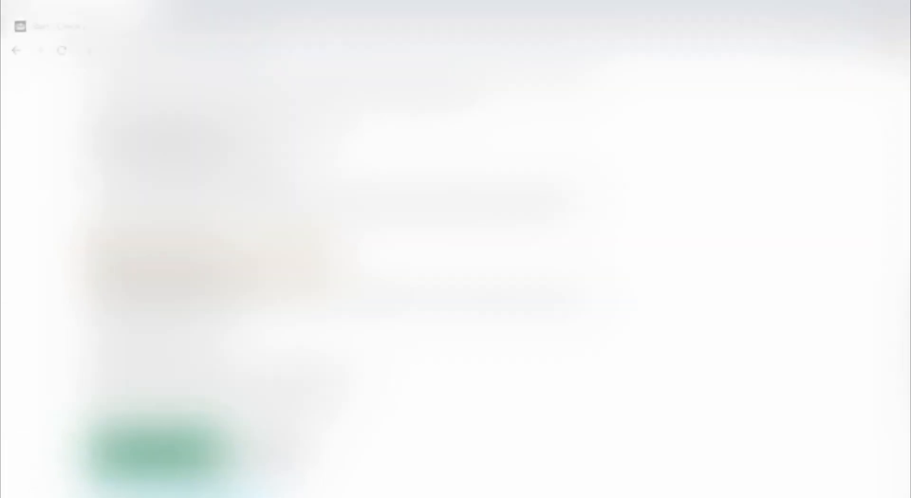
type("***")
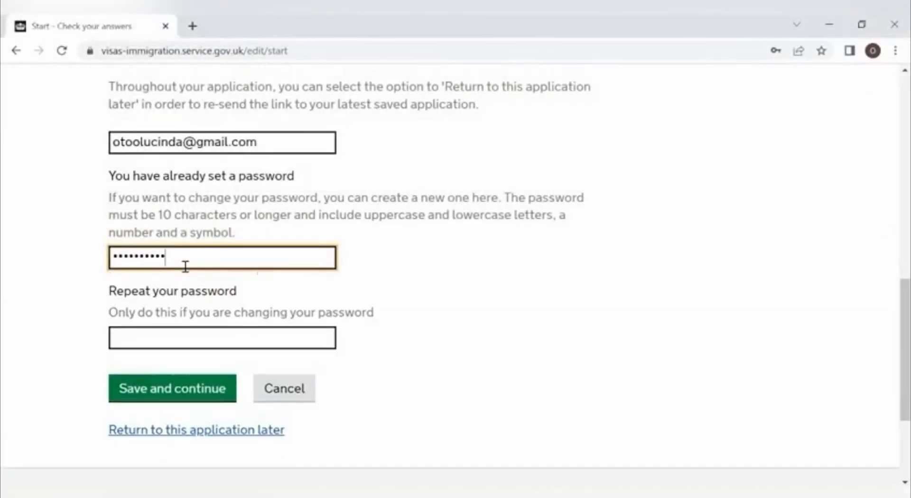
left_click(178, 341)
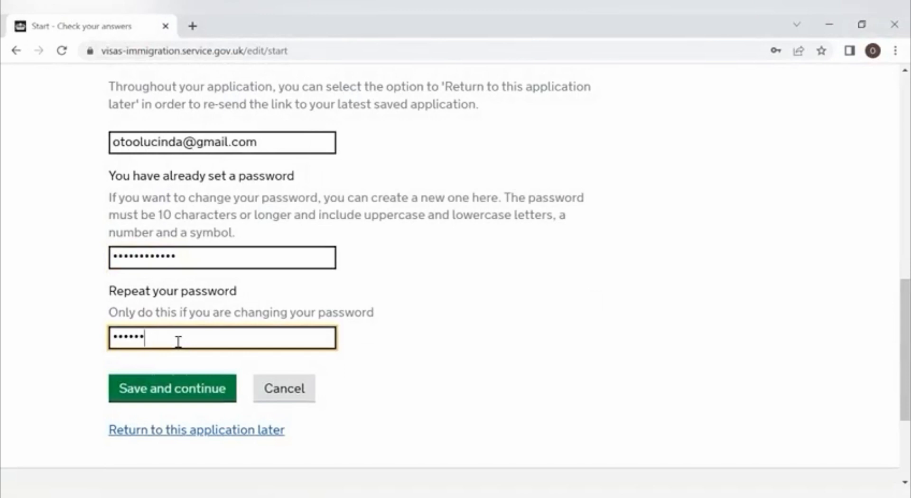
type("***********")
left_click(198, 395)
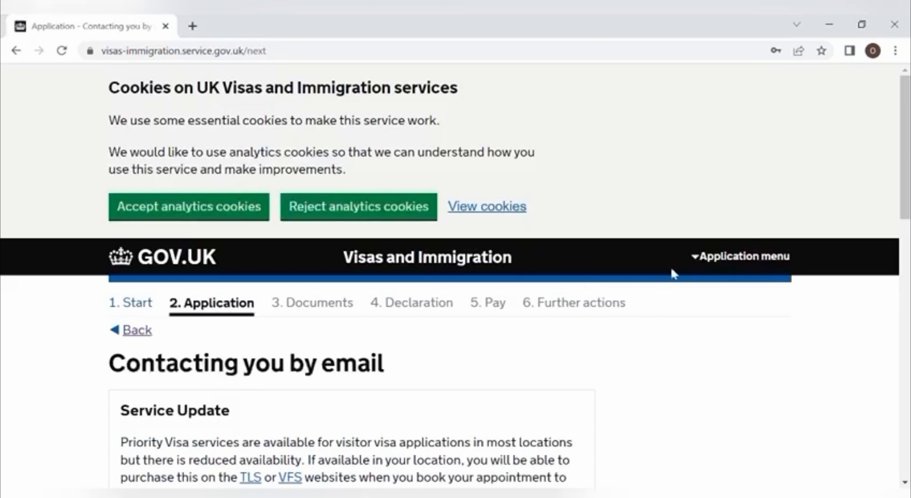
Step: Answer 'You' as the owner of the registered email address and save
left_click_drag(905, 152, 896, 360)
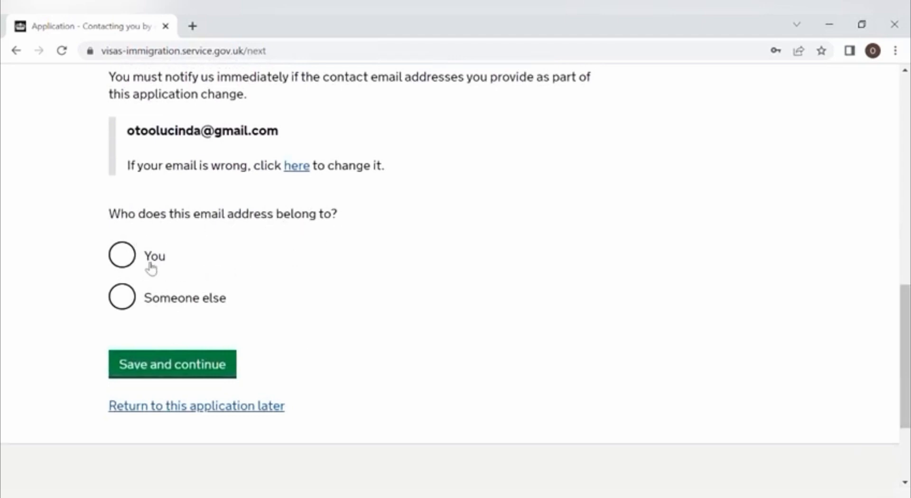
left_click(127, 261)
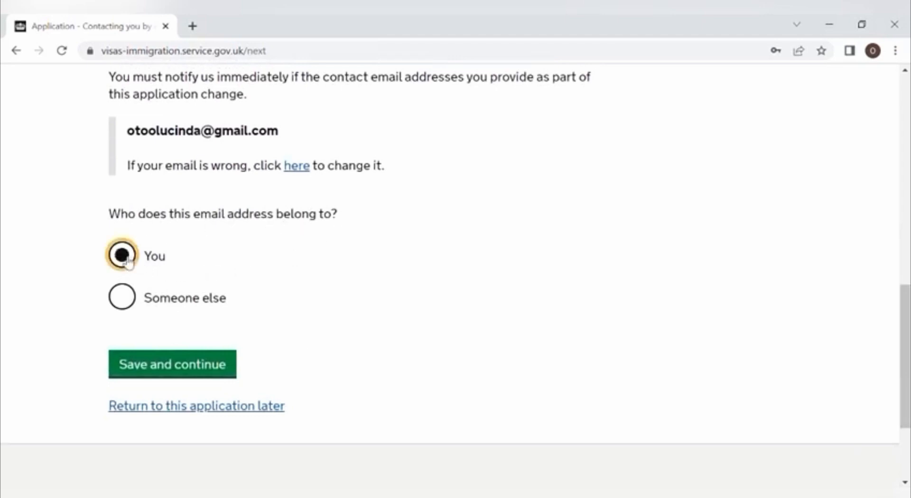
left_click(170, 371)
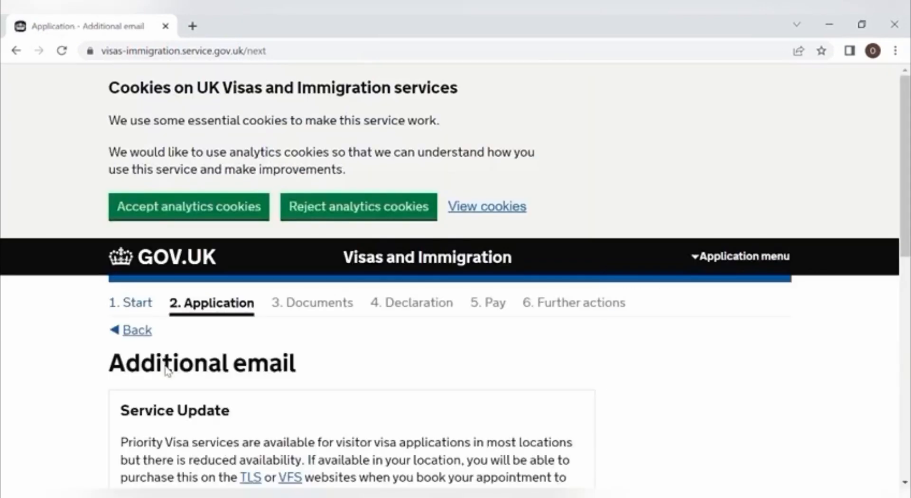
Step: Answer Yes to another email, then enter the applicant's second email address, owned by 'You'
scroll(455, 285, "down", 6)
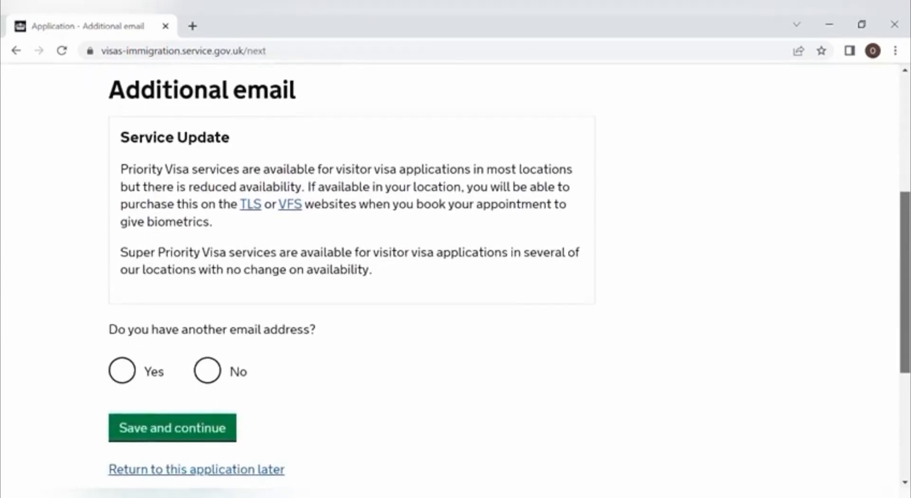
scroll(575, 337, "down", 1)
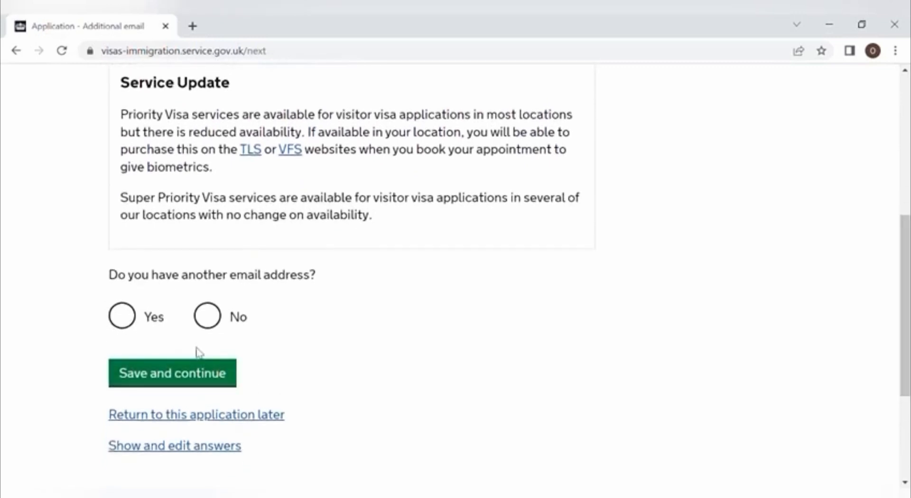
left_click(125, 319)
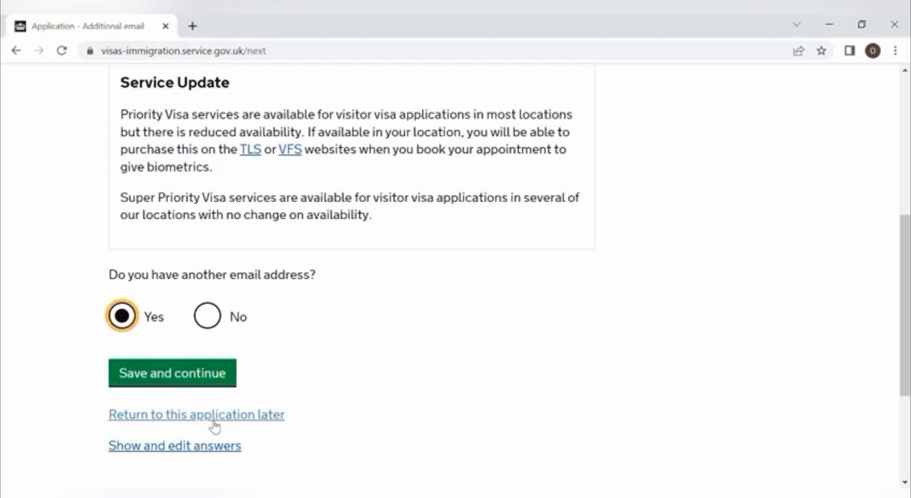
left_click(181, 378)
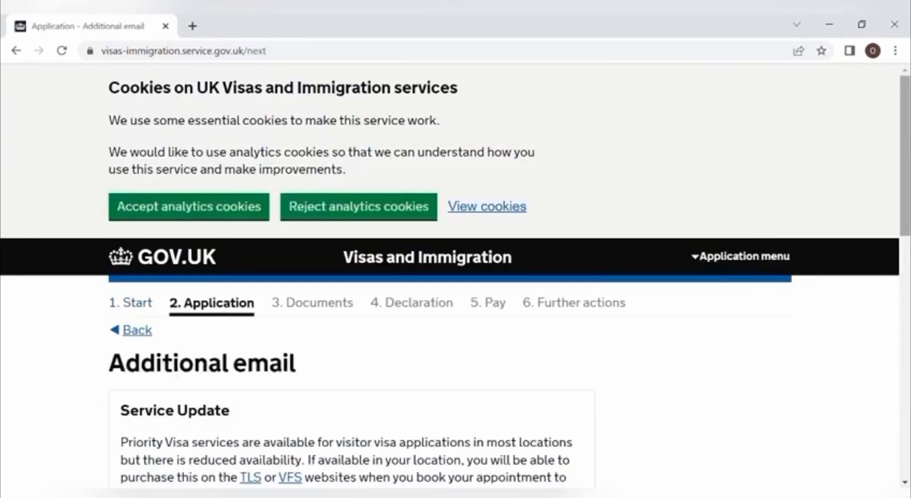
scroll(455, 280, "down", 7)
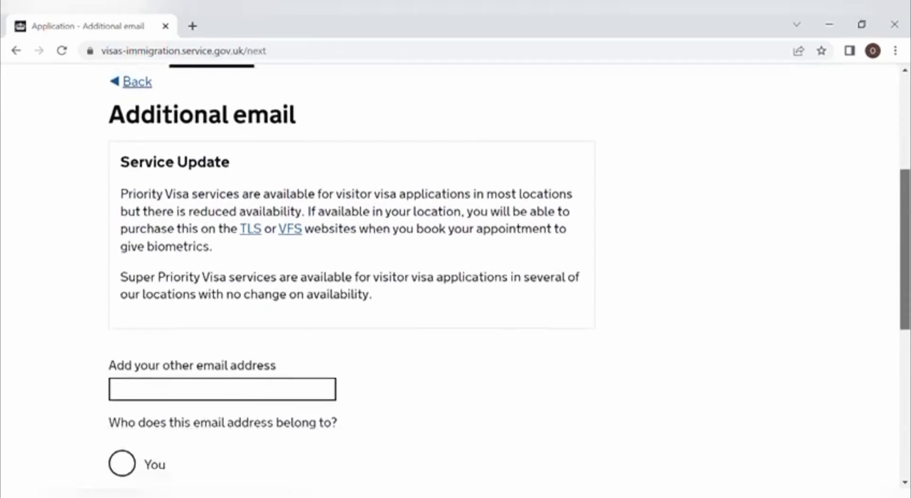
scroll(441, 352, "down", 1)
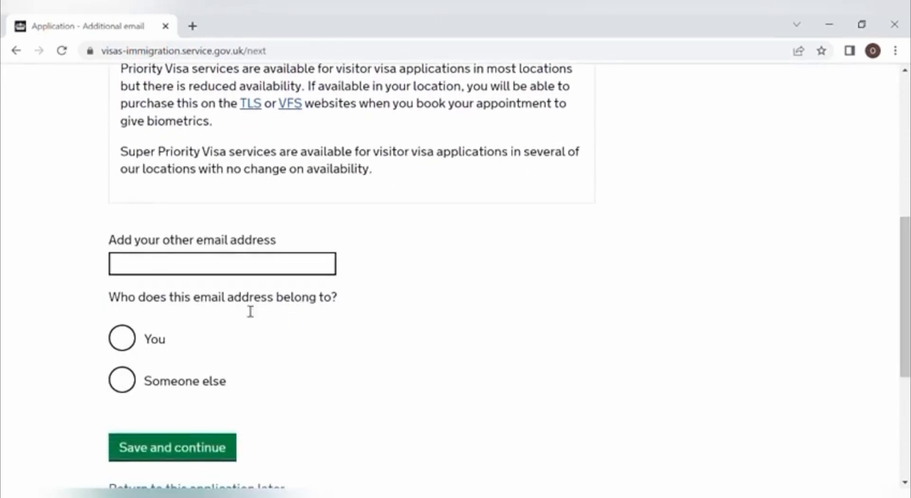
left_click(256, 275)
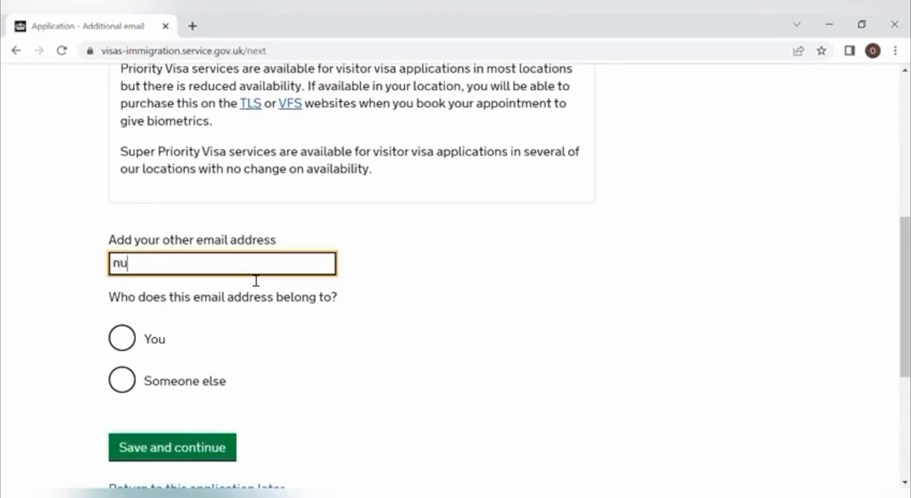
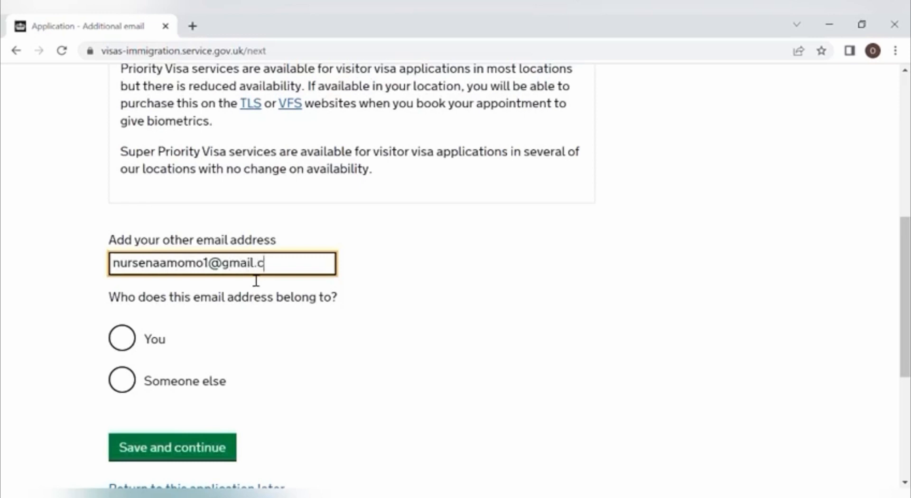
left_click(122, 341)
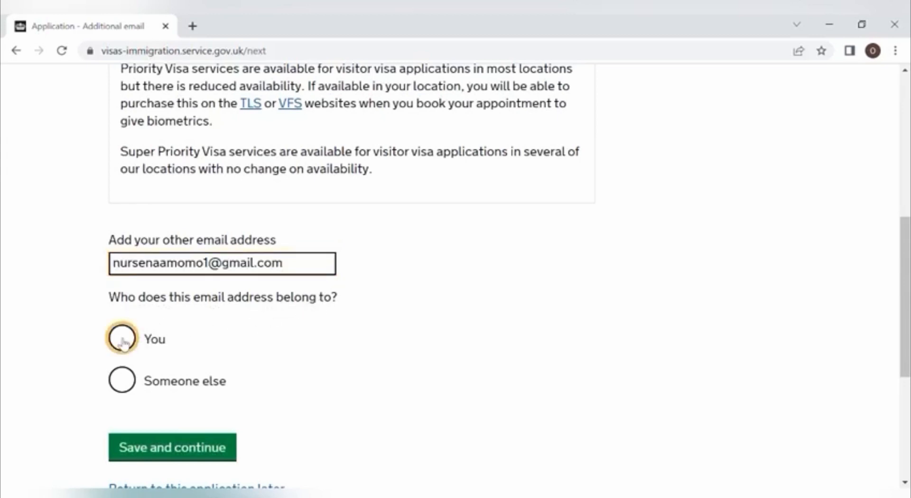
left_click(192, 452)
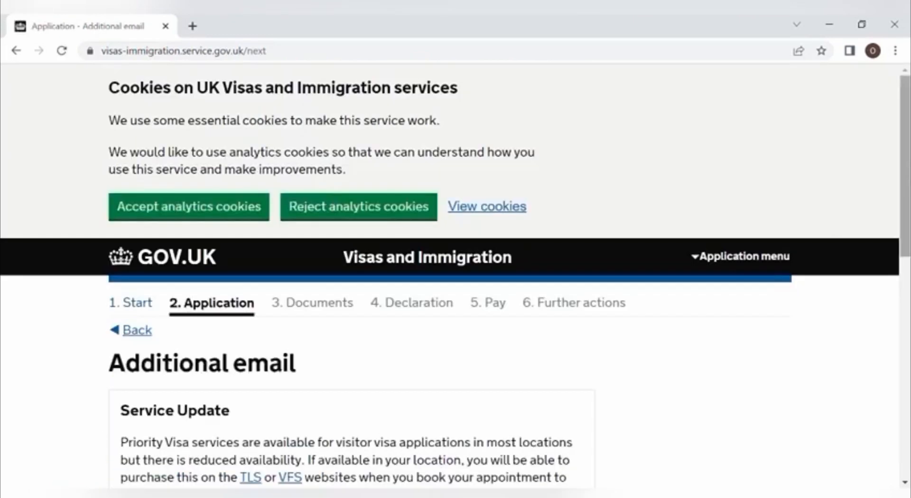
Step: Answer No to having any further email addresses
scroll(906, 276, "down", 6)
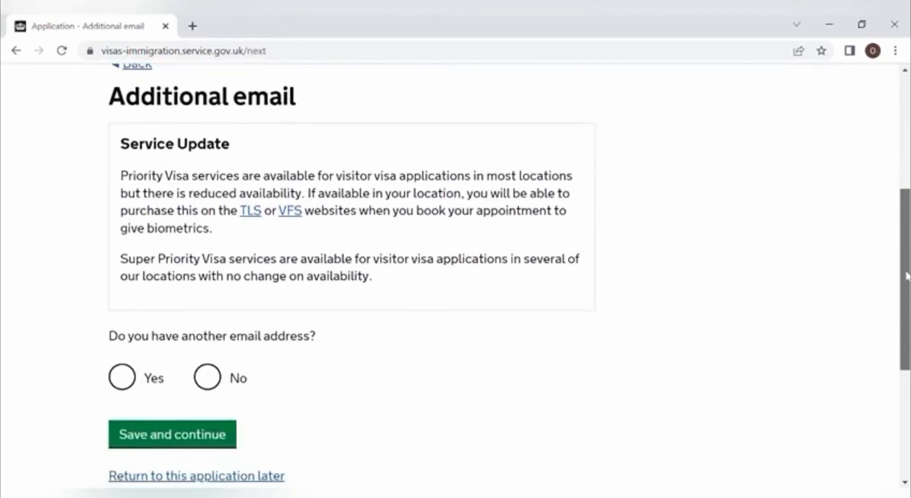
left_click_drag(906, 276, 907, 321)
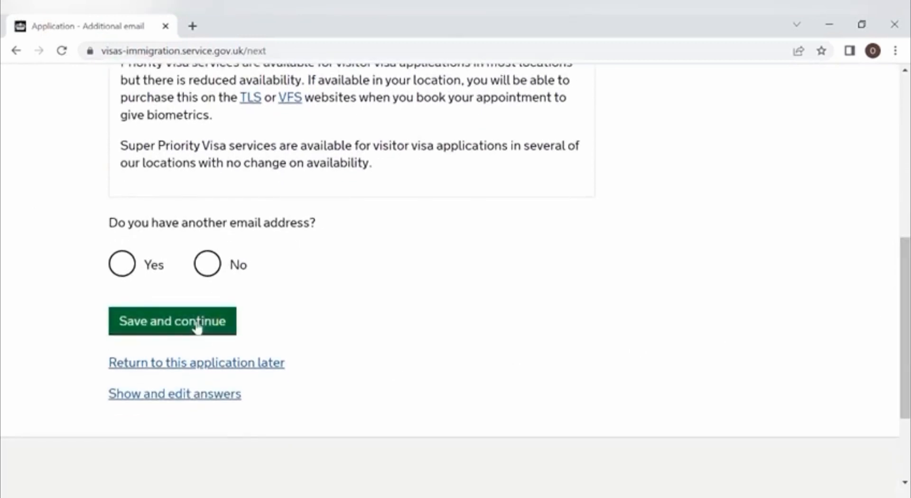
left_click(207, 264)
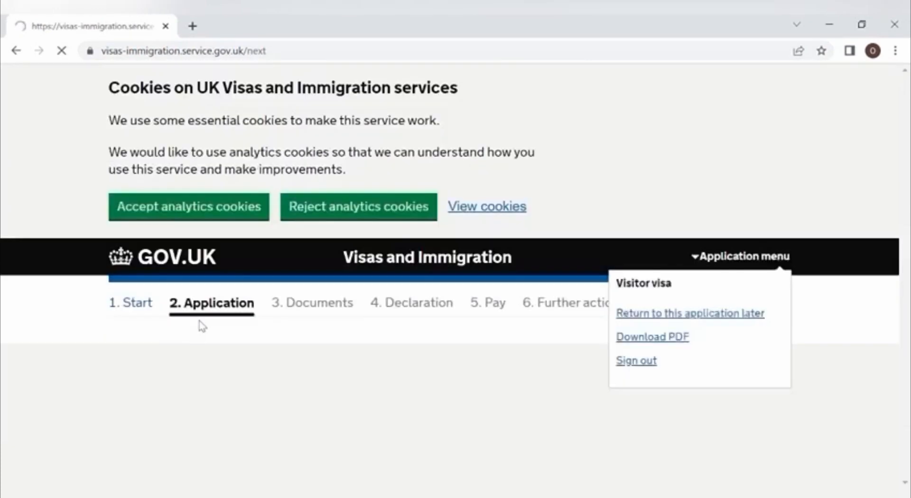
Step: Choose the first listed email for application questions, the decision and later contact, and save
scroll(907, 254, "down", 9)
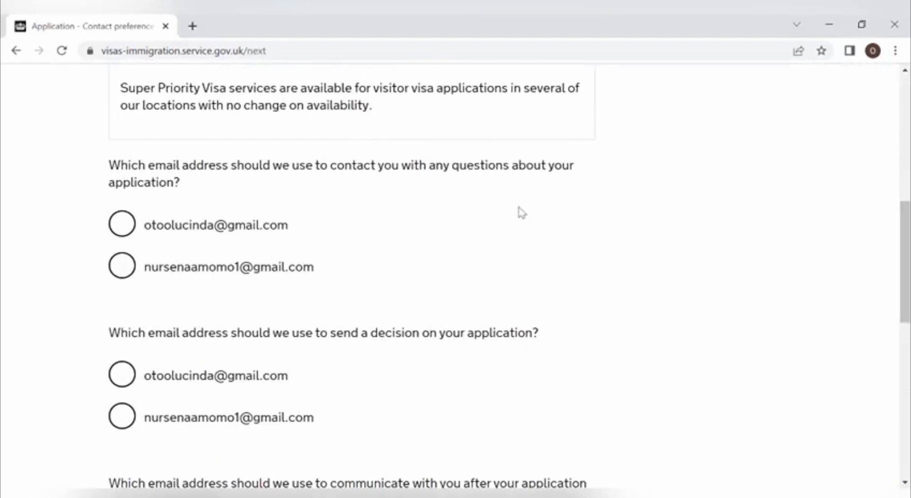
left_click(129, 228)
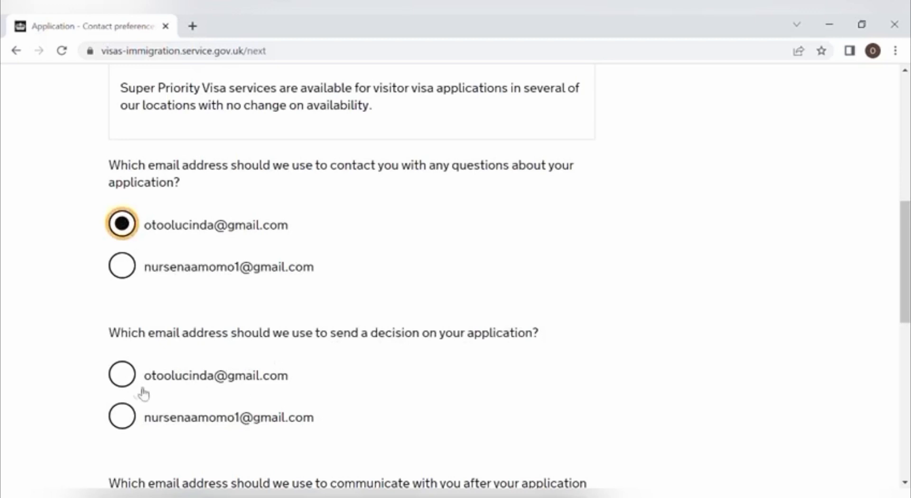
left_click(123, 388)
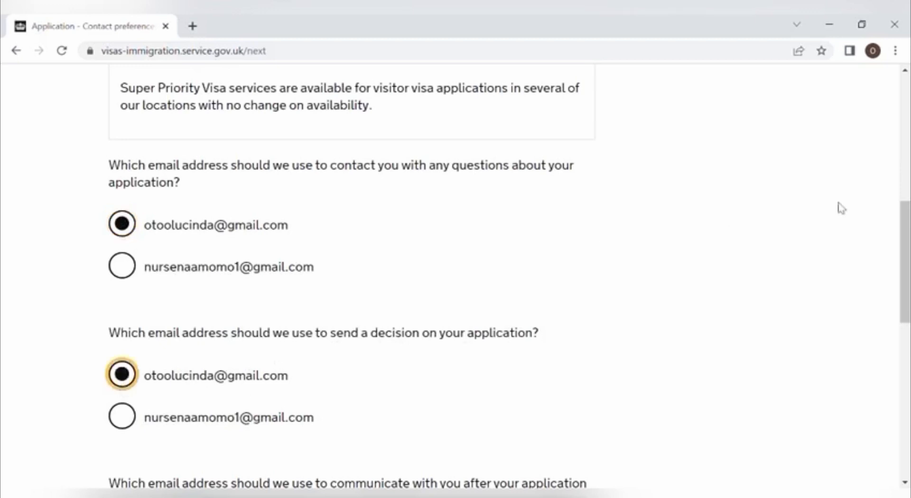
left_click_drag(901, 194, 900, 272)
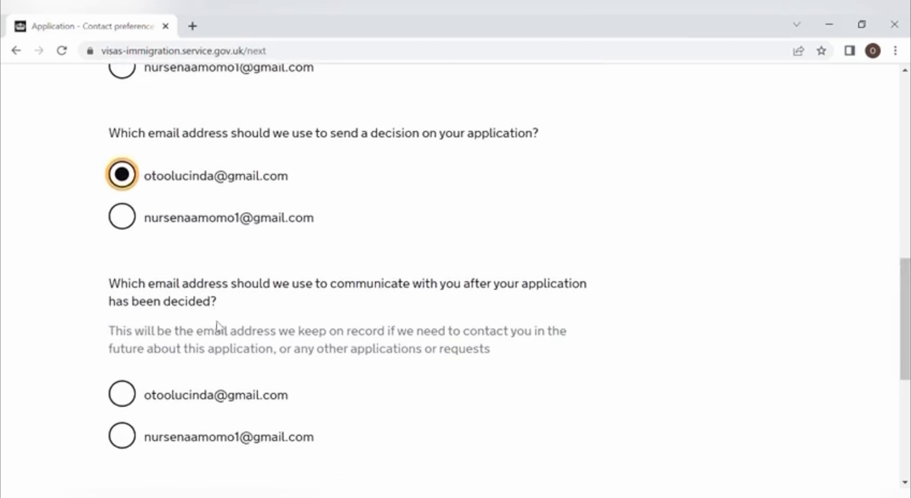
left_click(128, 399)
left_click_drag(906, 319, 906, 368)
left_click(200, 360)
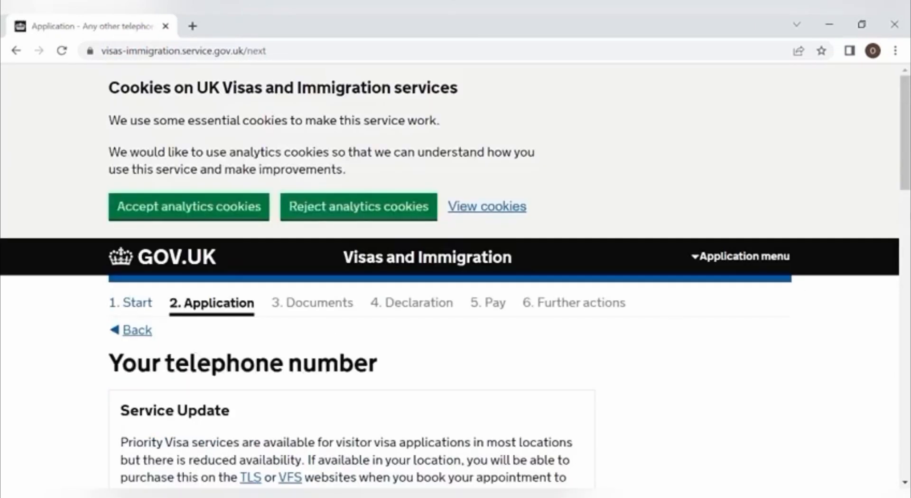
Step: Enter the phone number, mark it as a mobile for use outside the UK, and save
left_click_drag(904, 173, 895, 307)
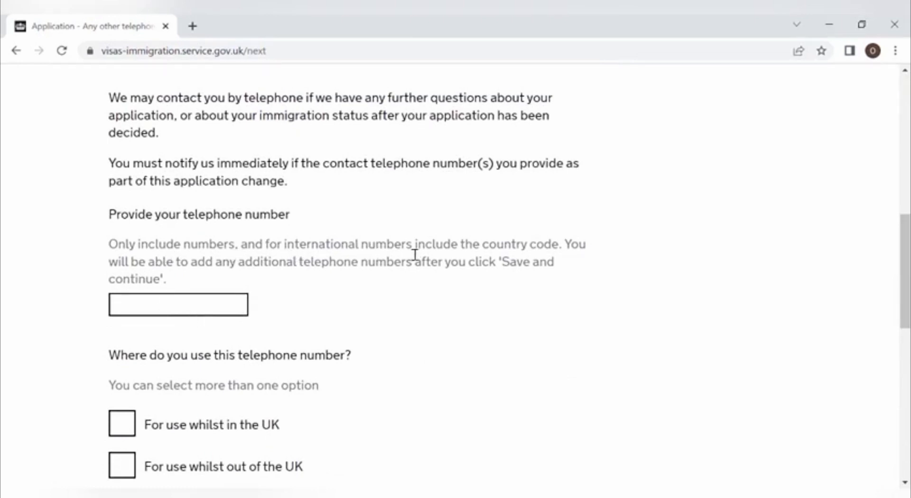
left_click(208, 302)
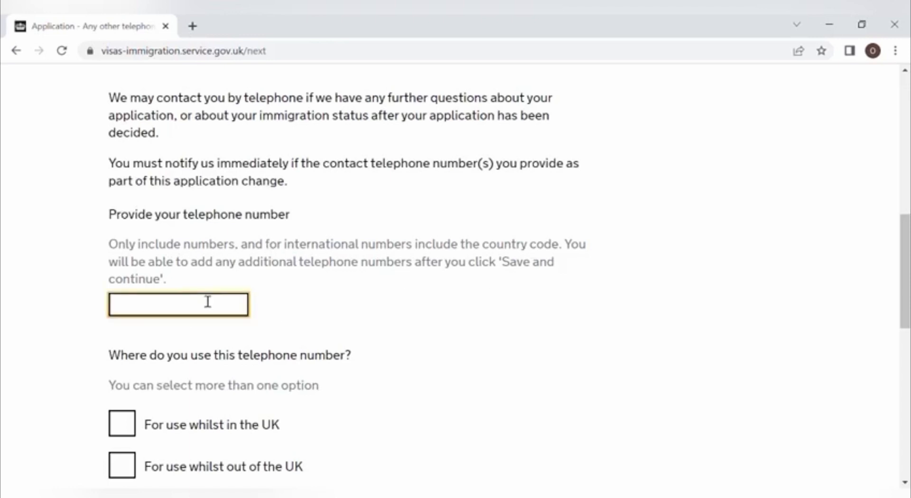
scroll(905, 285, "down", 2)
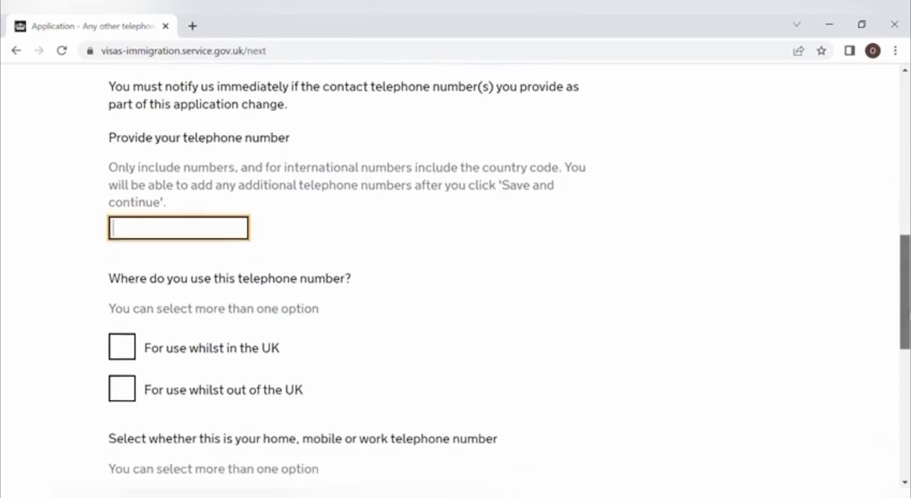
scroll(508, 281, "down", 1)
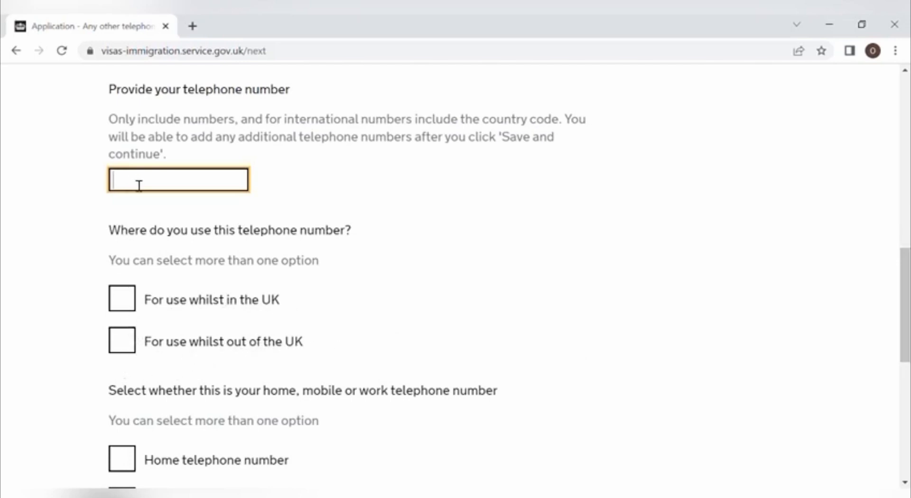
type("07")
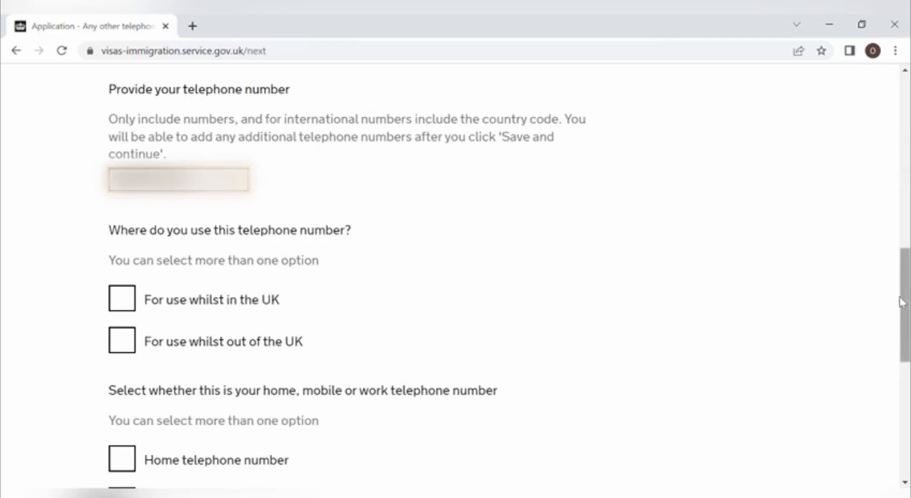
left_click_drag(903, 303, 904, 333)
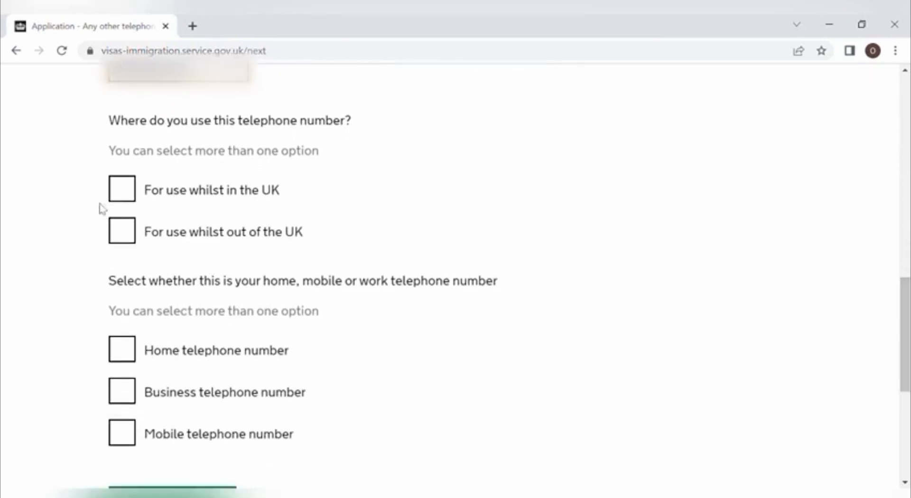
left_click(127, 236)
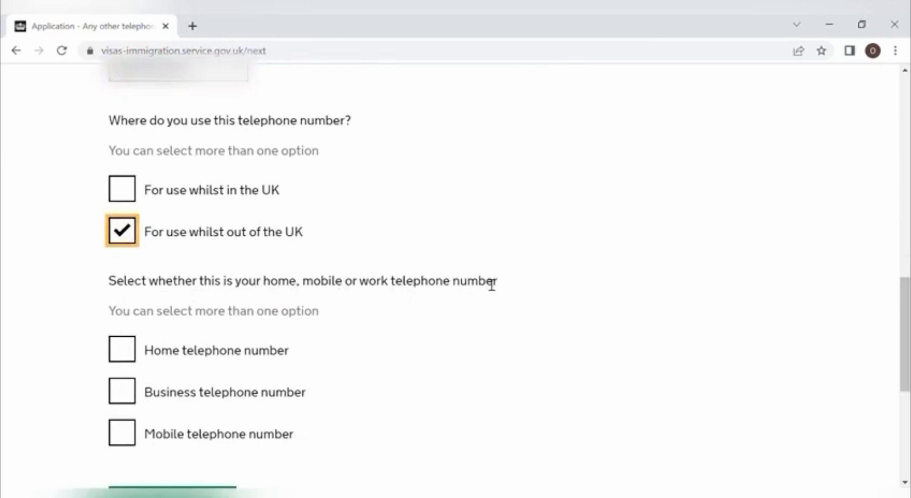
left_click(132, 438)
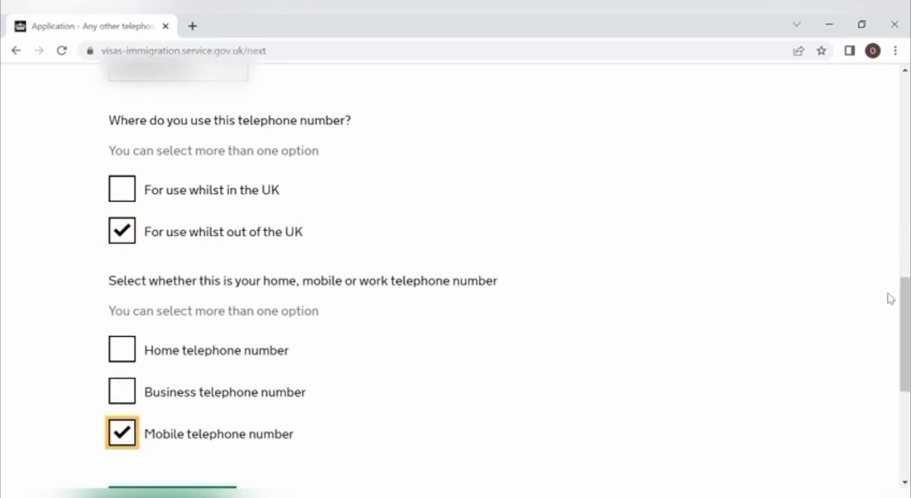
scroll(900, 301, "down", 4)
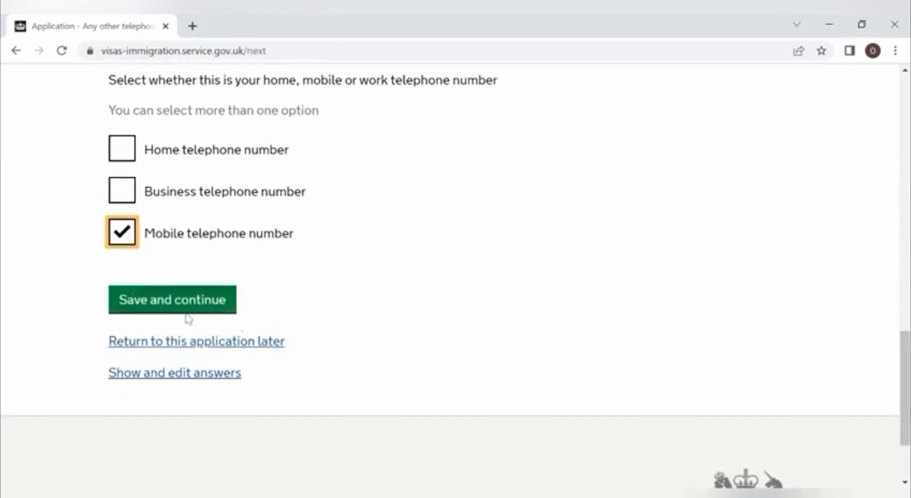
left_click(149, 298)
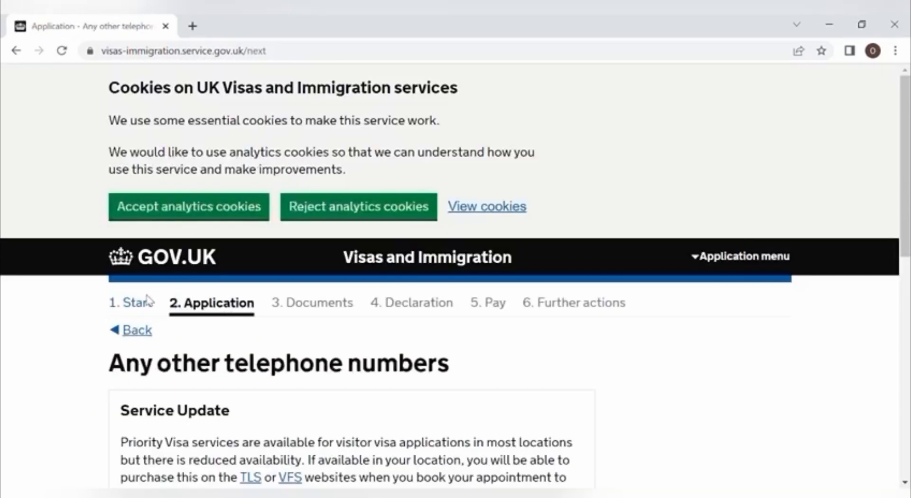
Step: Answer No to having any other telephone numbers and save
scroll(908, 315, "down", 5)
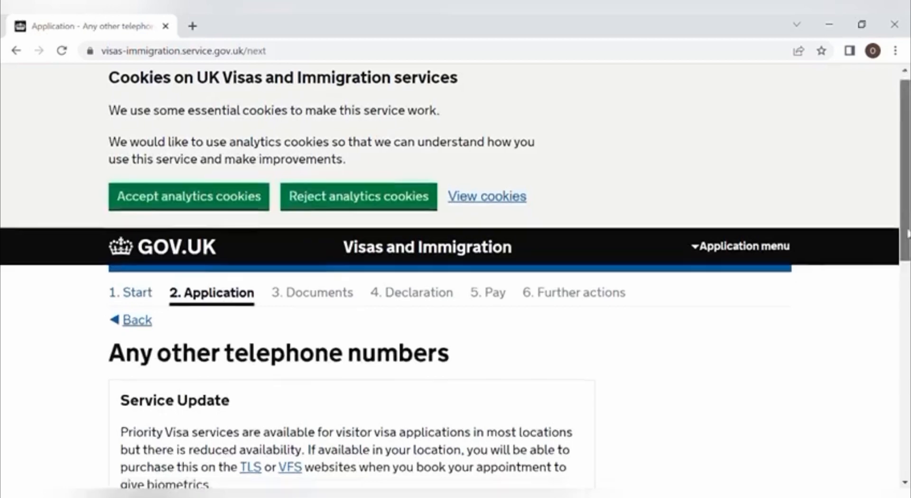
scroll(908, 316, "down", 3)
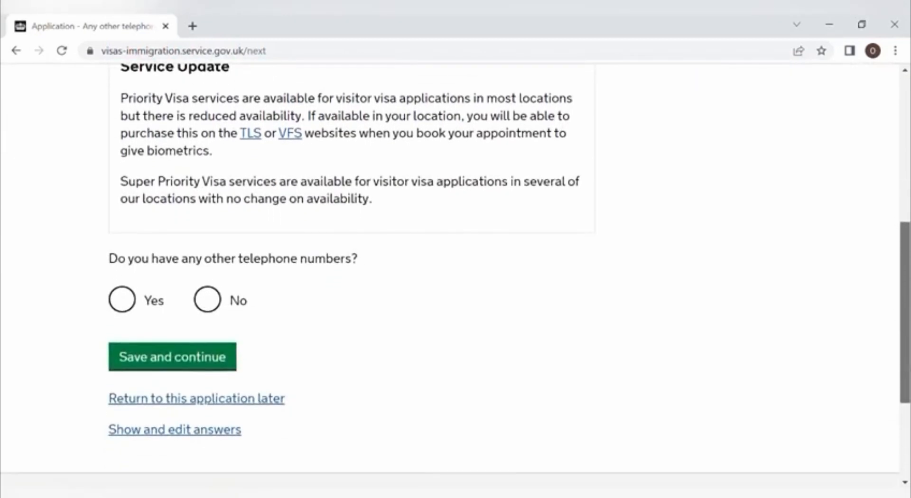
left_click(207, 299)
left_click(206, 348)
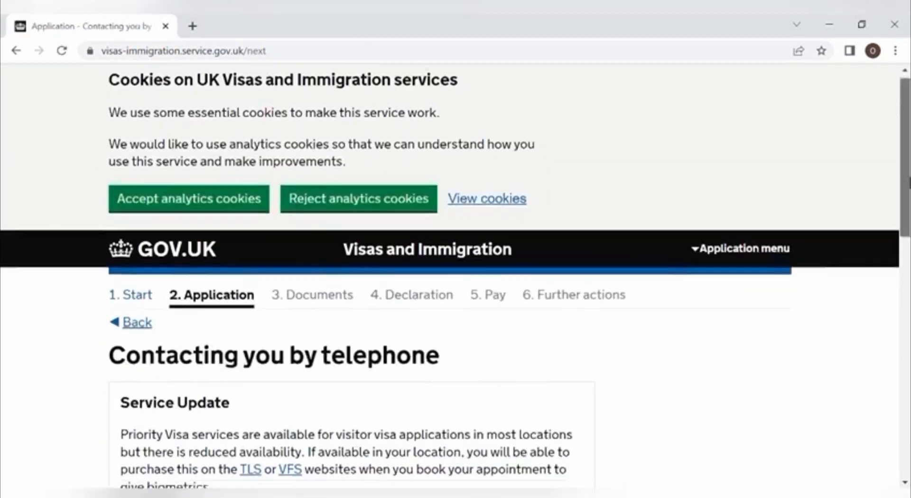
Step: Allow contact by telephone call and text message (SMS) and save
scroll(906, 180, "down", 5)
scroll(456, 280, "down", 4)
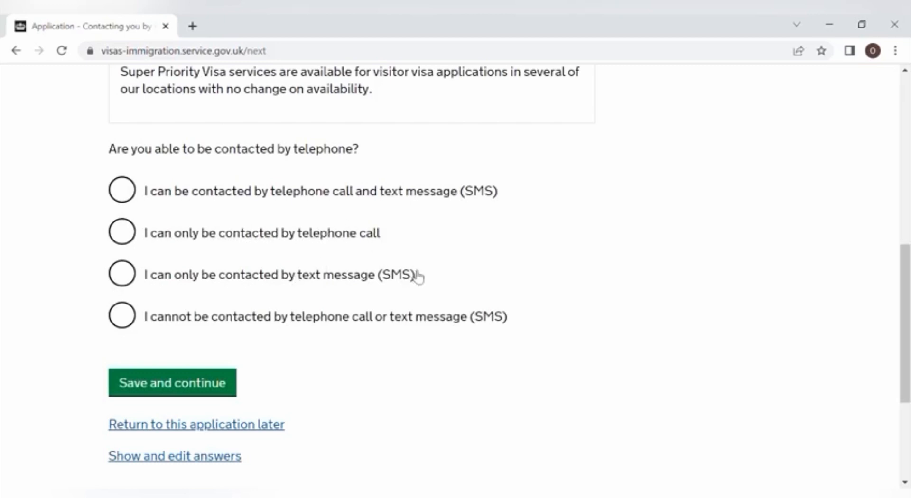
left_click(120, 190)
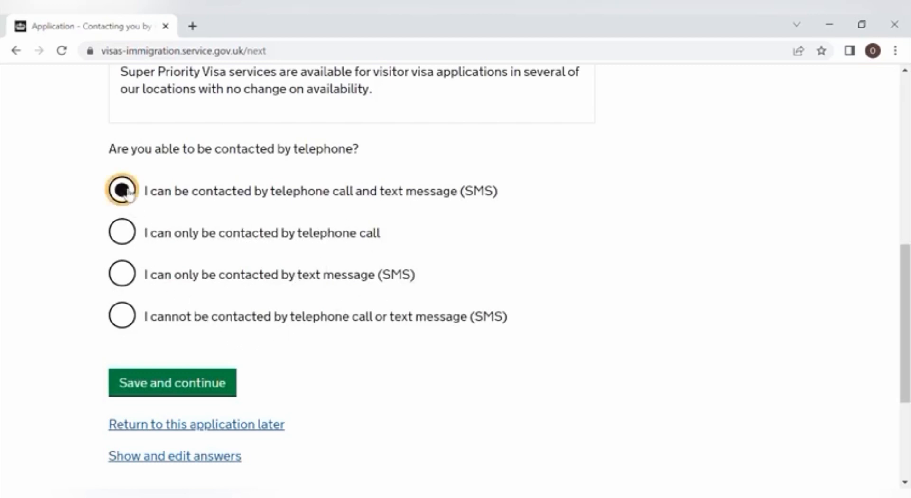
left_click(185, 385)
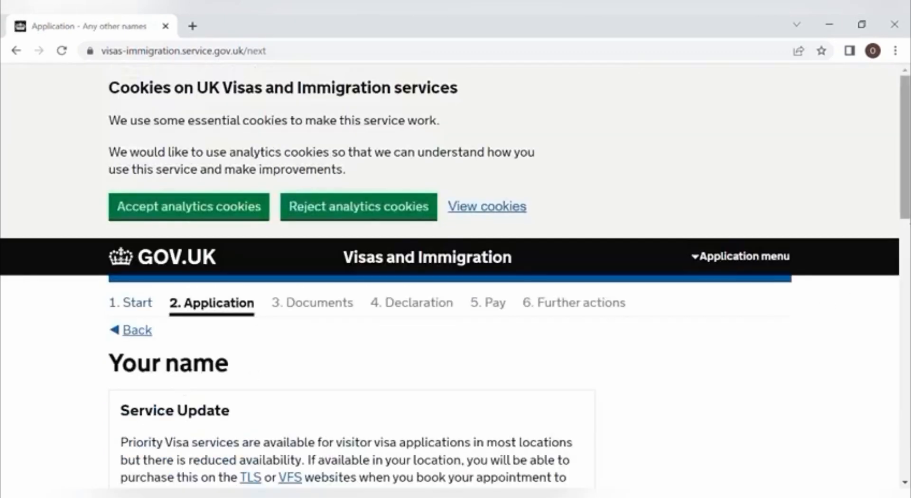
Step: On the Your name page, answer Yes to having been known by another name
left_click_drag(905, 180, 904, 340)
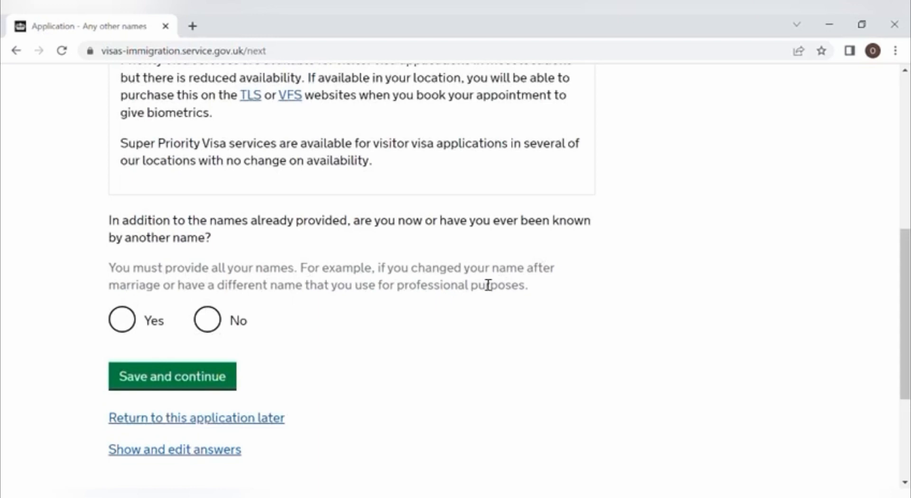
left_click(122, 321)
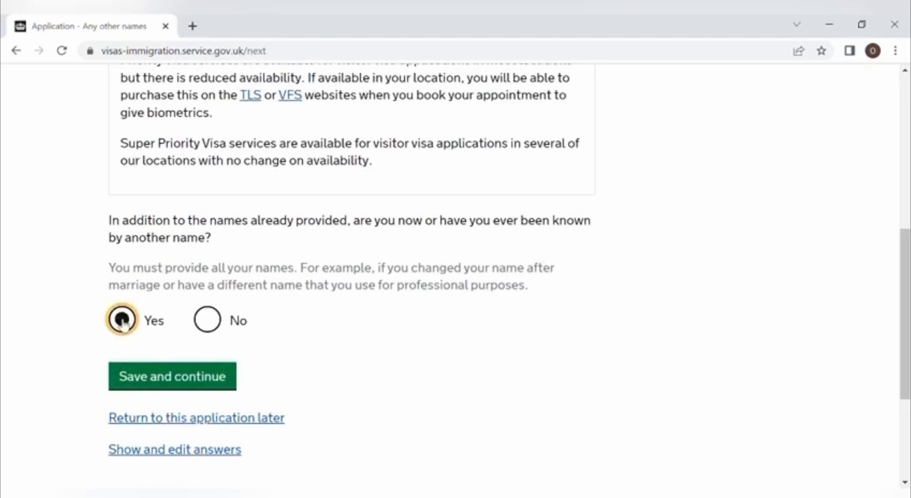
left_click(204, 379)
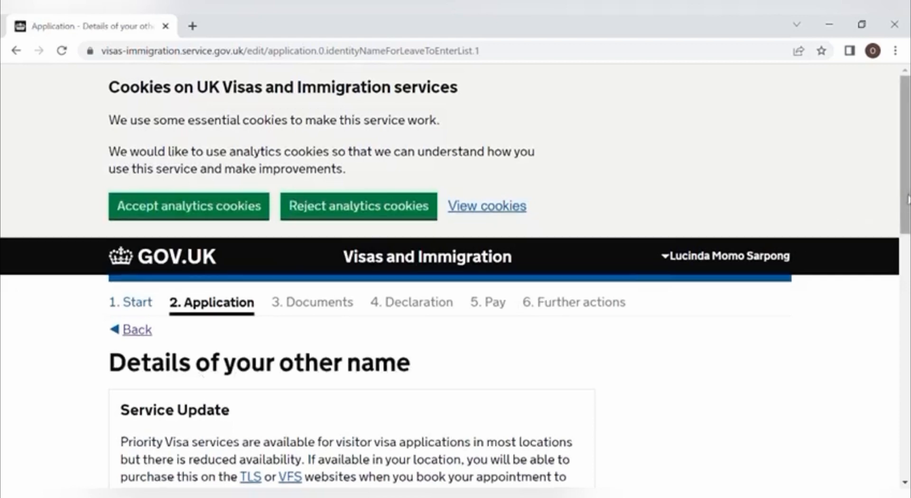
Step: Autofill the other given names and other family name, then save
left_click_drag(903, 199, 903, 373)
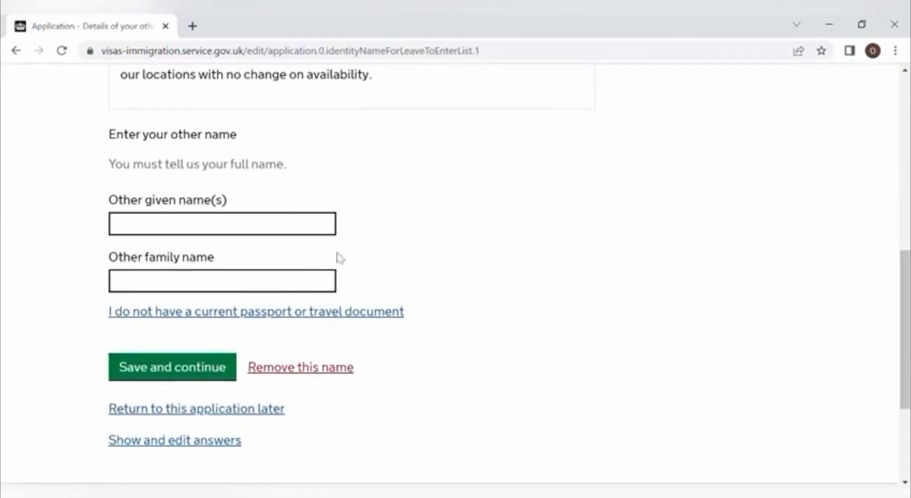
left_click(304, 236)
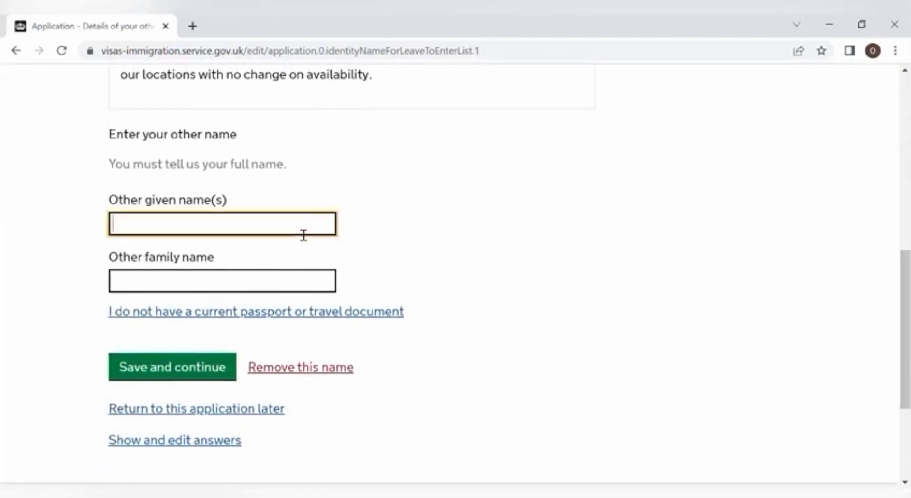
left_click(255, 258)
left_click(237, 289)
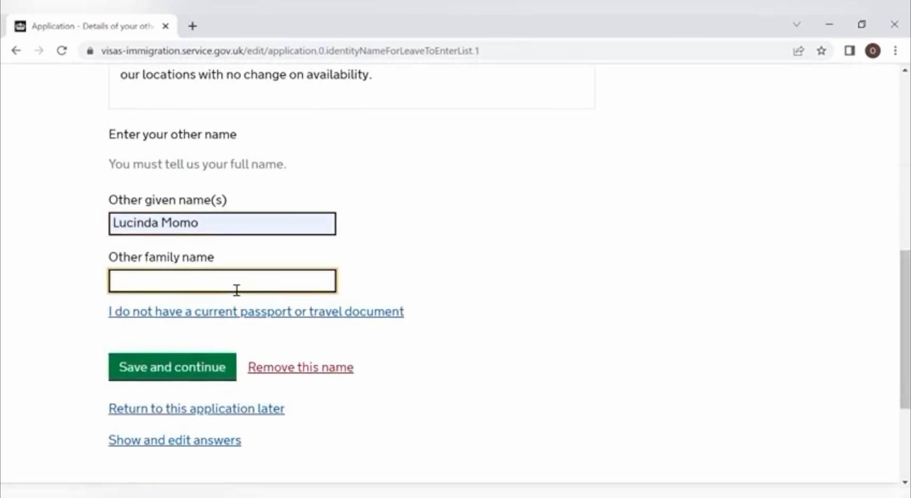
left_click(211, 342)
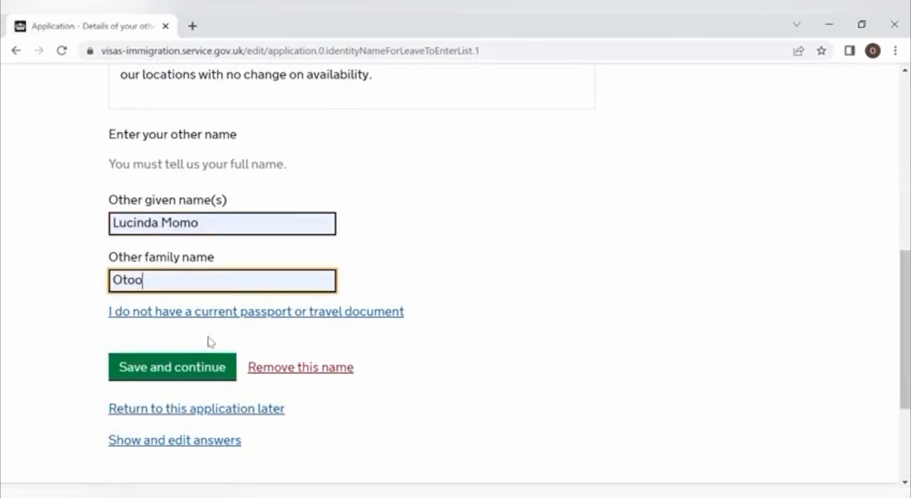
left_click(187, 375)
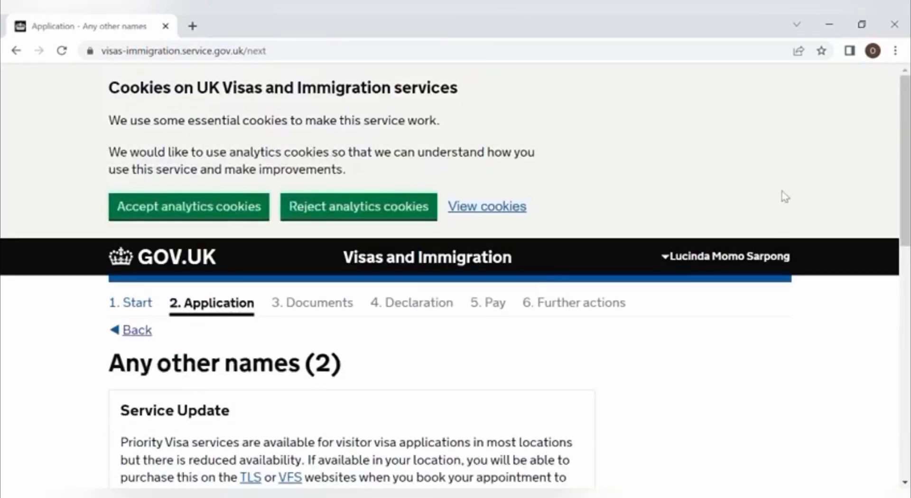
Step: Answer No to having any further other names and save
left_click_drag(903, 180, 888, 362)
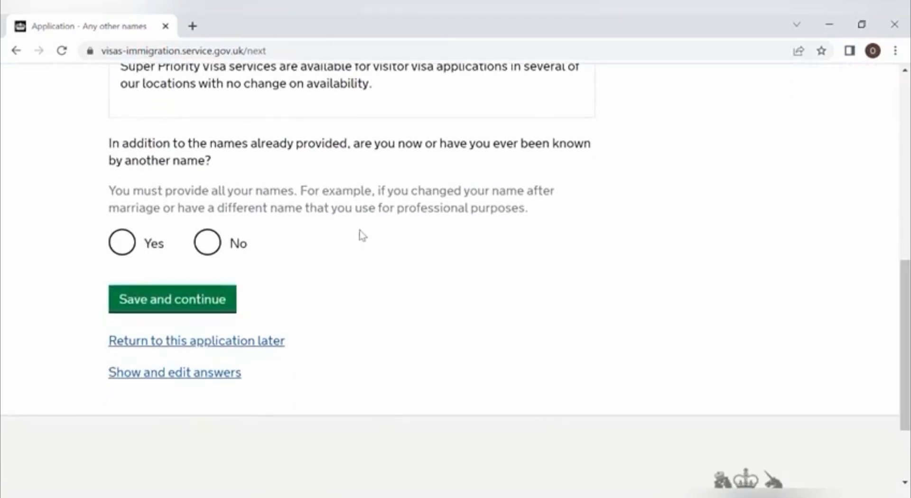
left_click(207, 244)
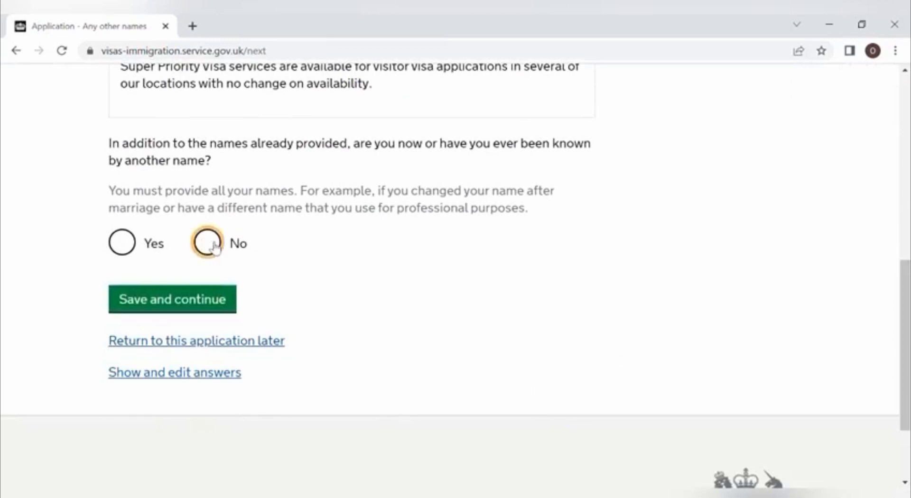
left_click(205, 304)
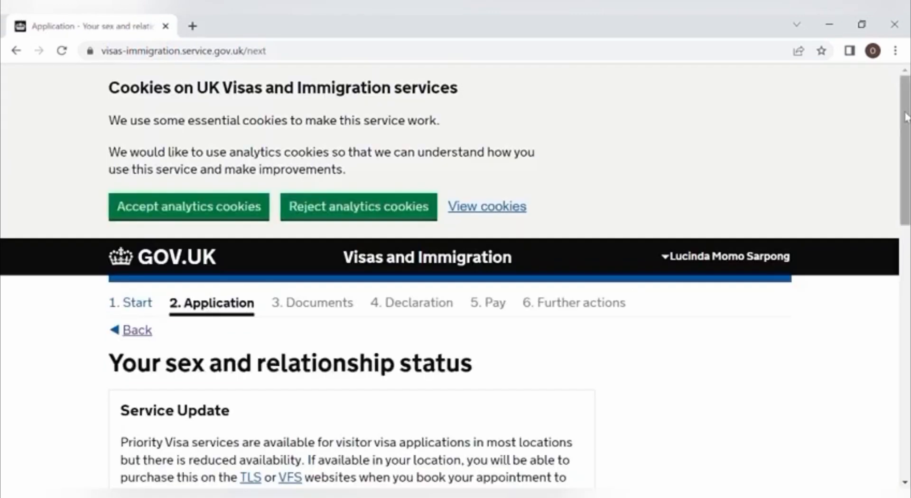
Step: Set sex to Female and relationship status to Married or a civil partner, then save
left_click_drag(907, 116, 883, 258)
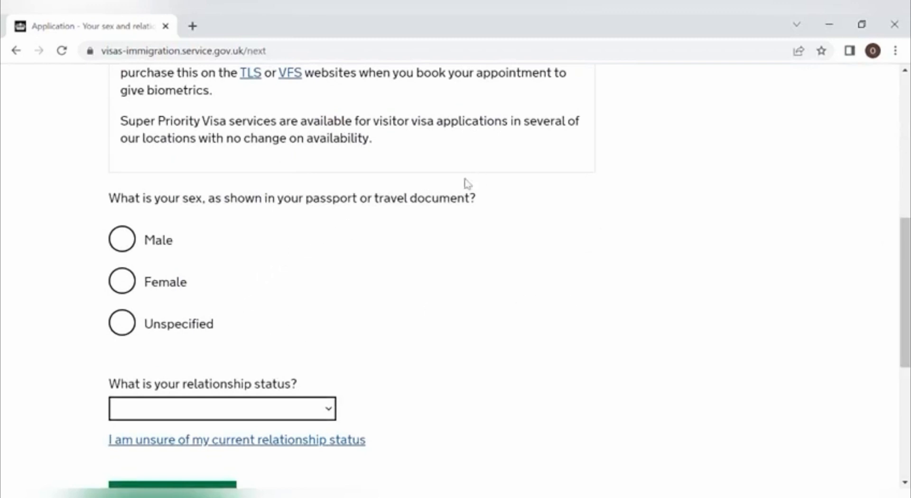
left_click(124, 279)
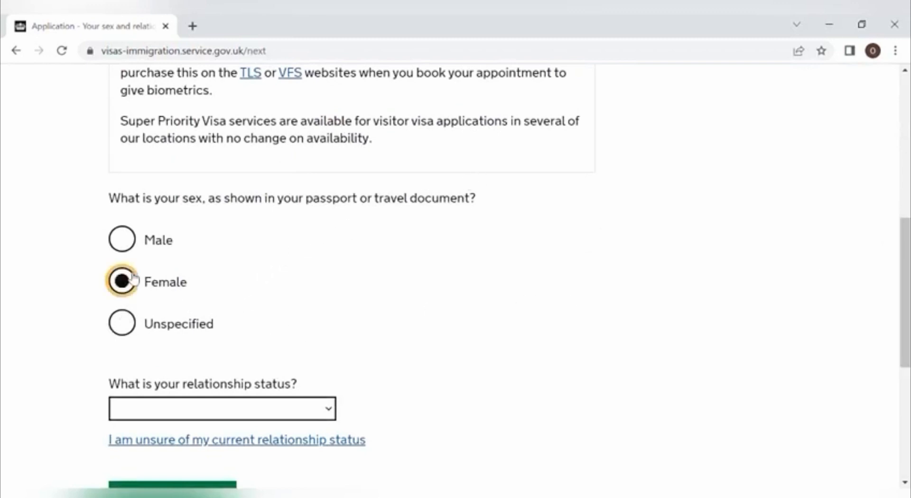
left_click(264, 415)
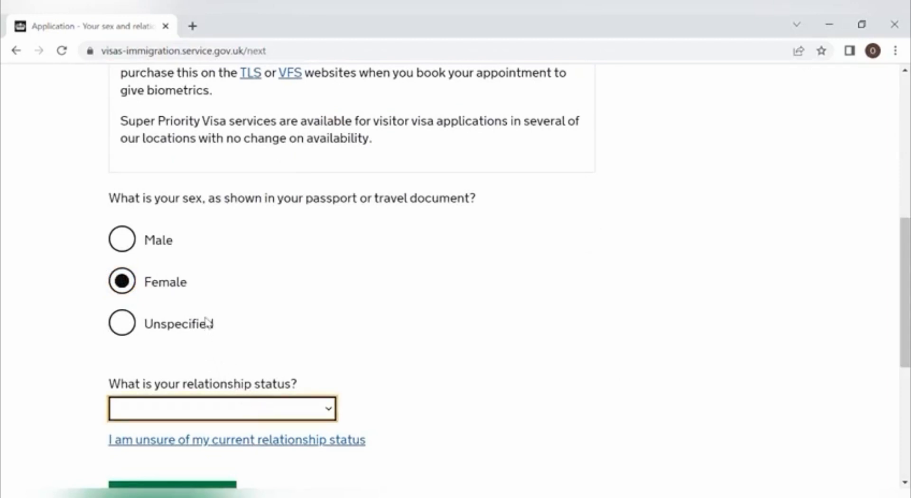
key("m")
left_click_drag(904, 242, 889, 311)
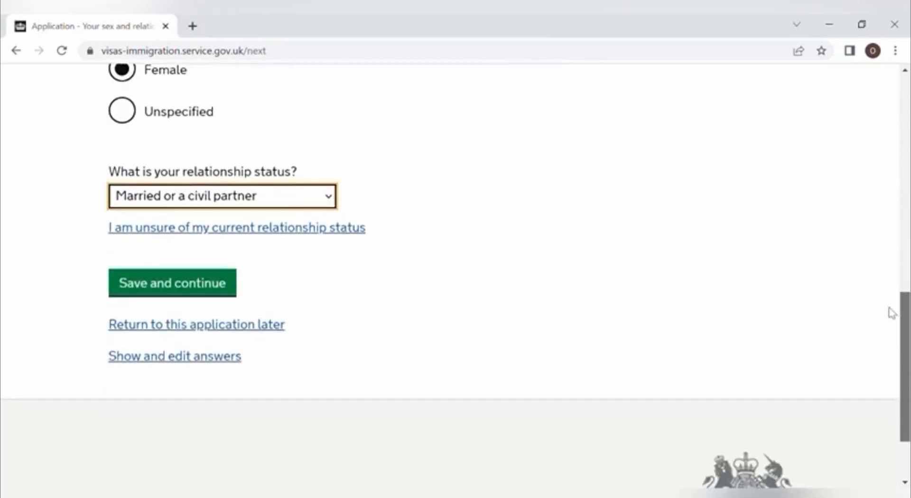
left_click(205, 298)
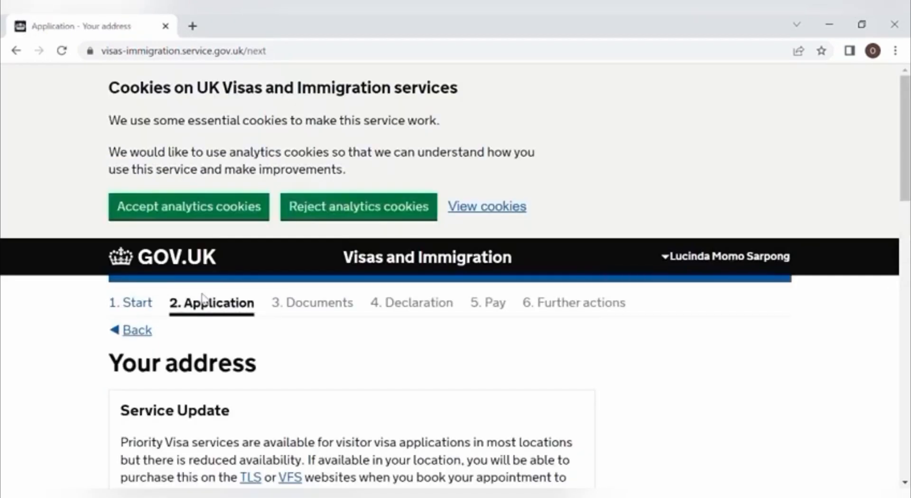
Step: Pass the address page and scroll Check your answers through passport, personal, employment and income sections
left_click_drag(904, 163, 900, 272)
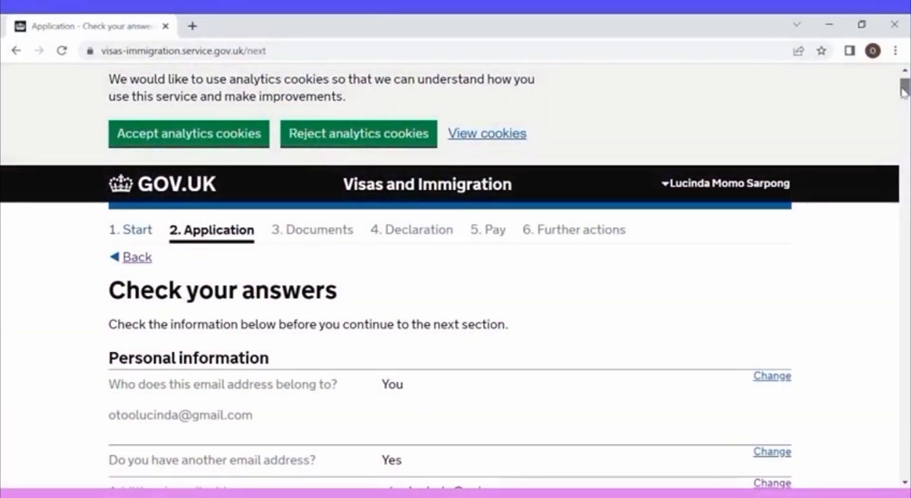
left_click_drag(904, 91, 904, 99)
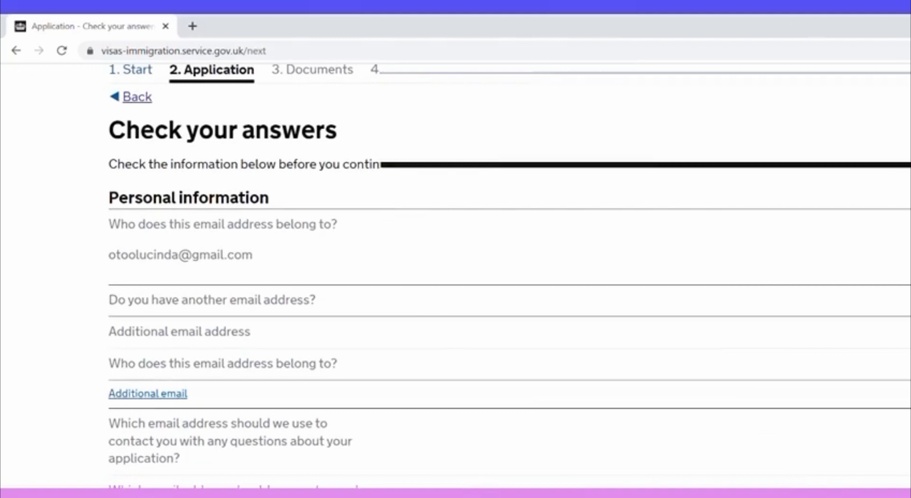
scroll(508, 276, "down", 2)
scroll(509, 275, "up", 2)
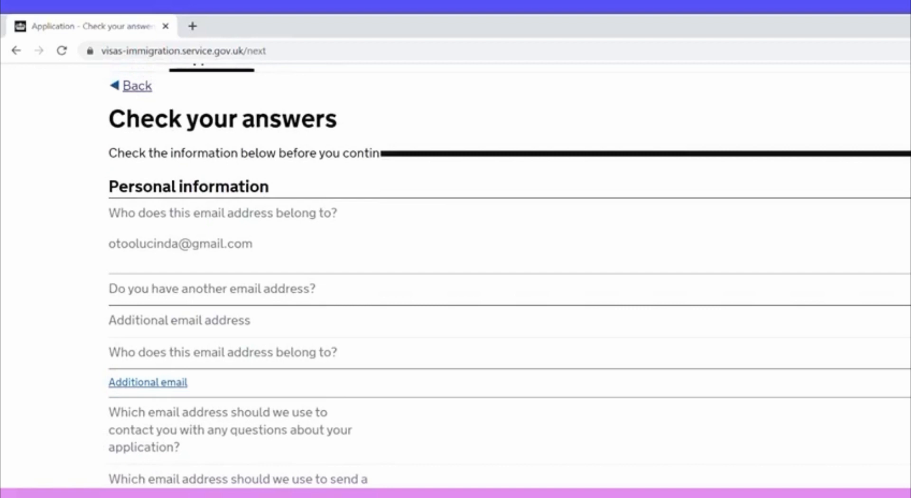
scroll(509, 275, "down", 7)
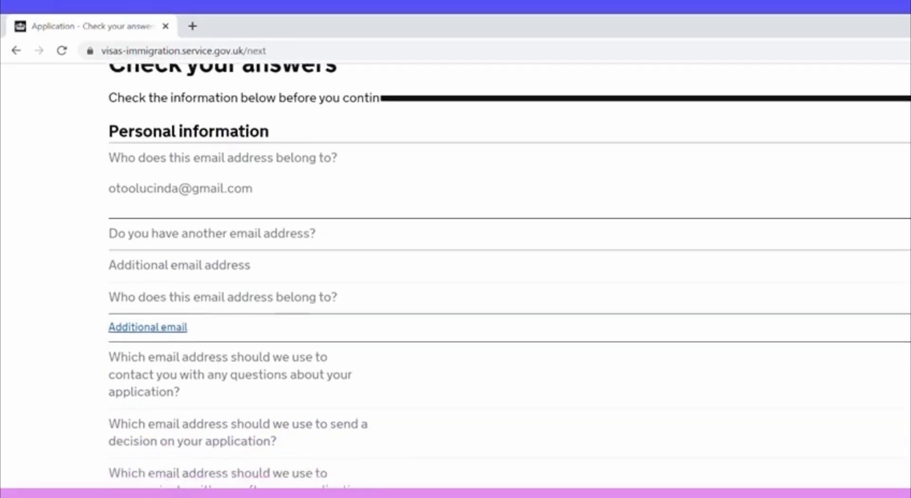
scroll(508, 275, "down", 10)
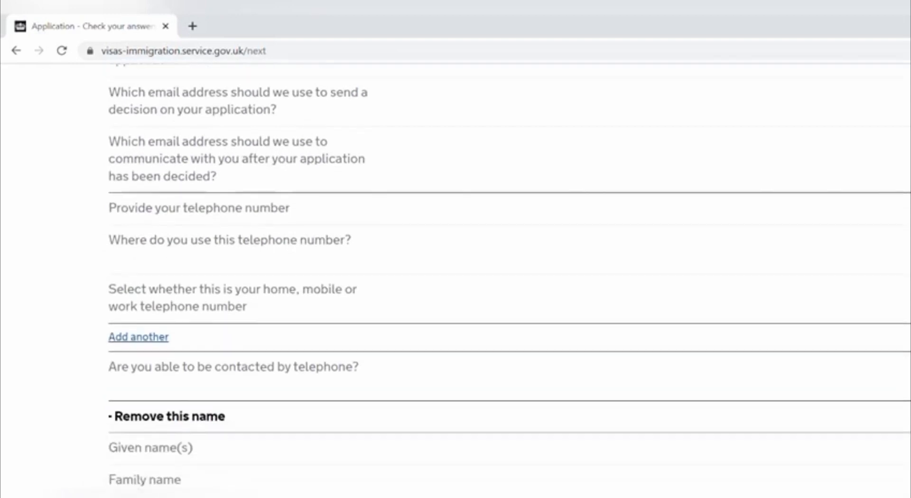
scroll(508, 275, "down", 7)
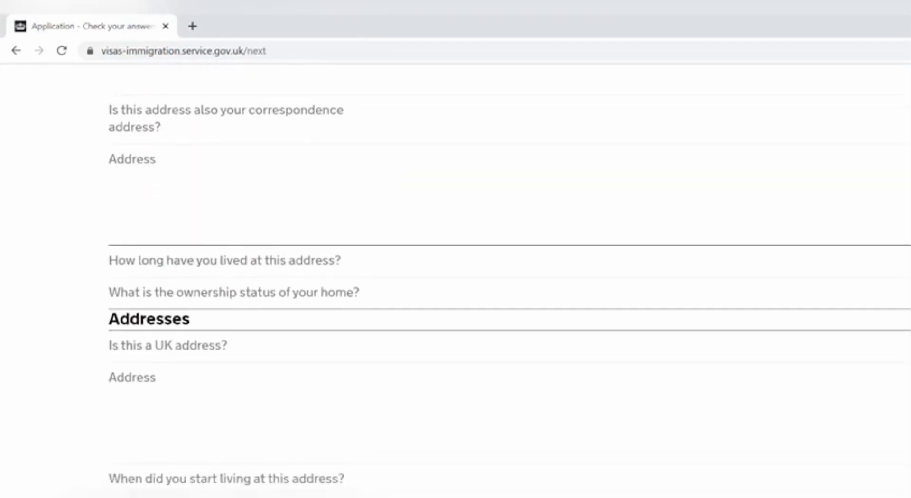
scroll(509, 275, "down", 2)
scroll(509, 275, "down", 7)
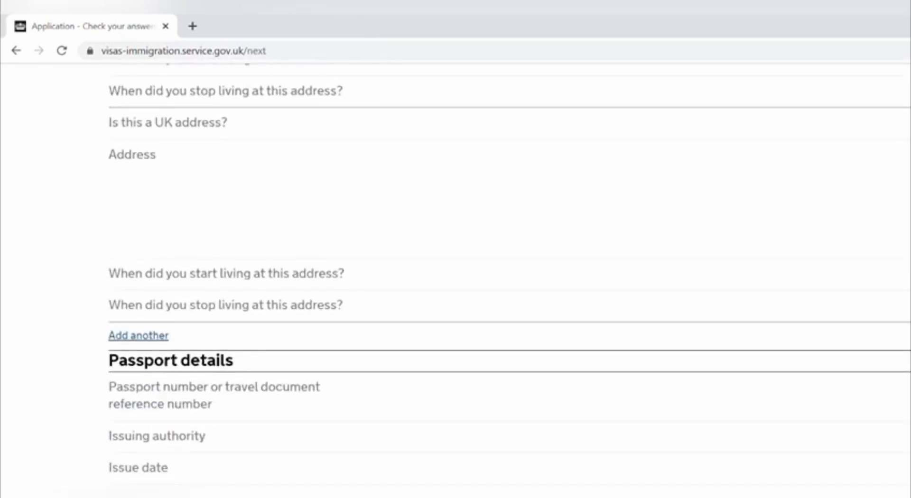
scroll(509, 275, "down", 2)
scroll(509, 275, "down", 5)
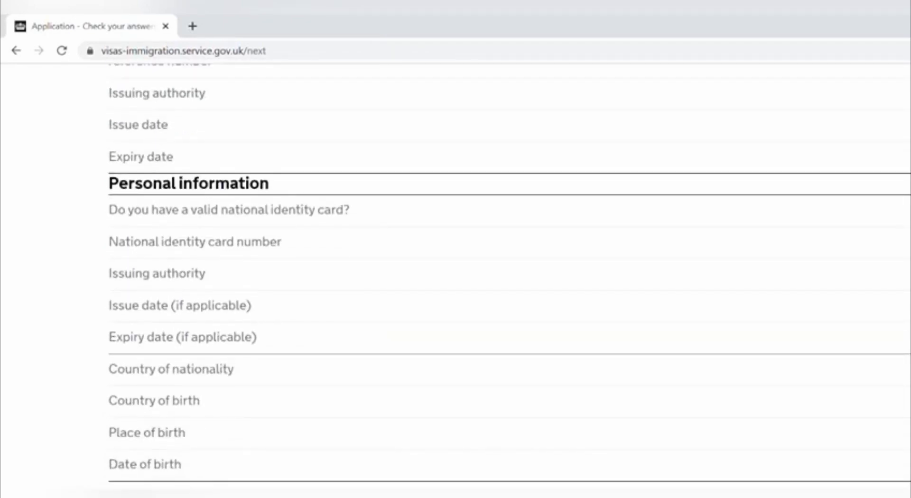
scroll(508, 275, "down", 4)
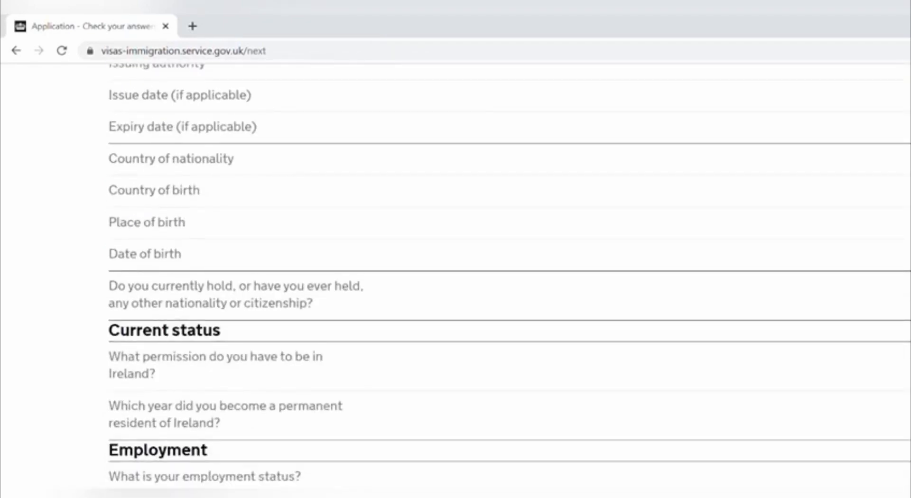
scroll(508, 275, "down", 4)
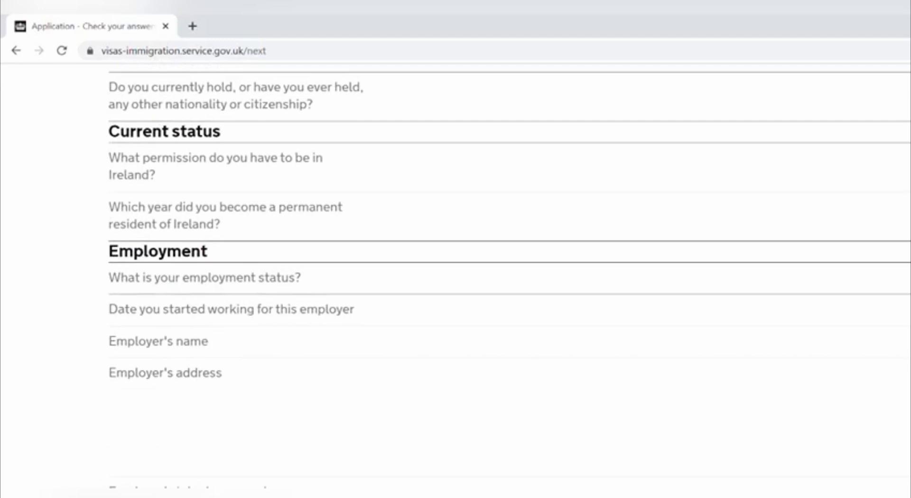
scroll(509, 275, "down", 6)
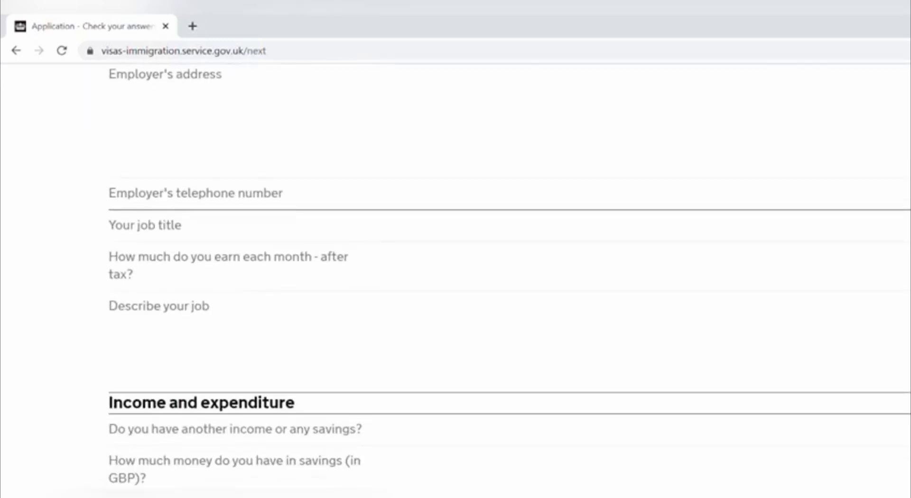
scroll(508, 275, "down", 3)
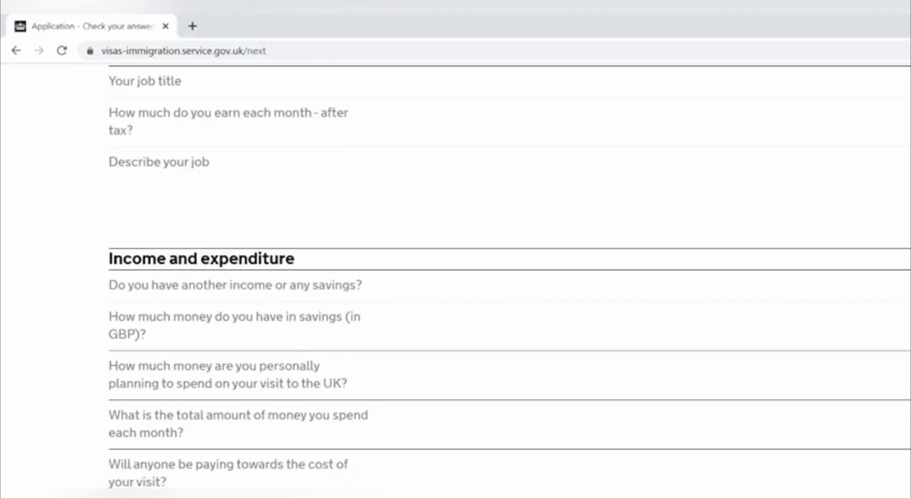
scroll(508, 275, "down", 6)
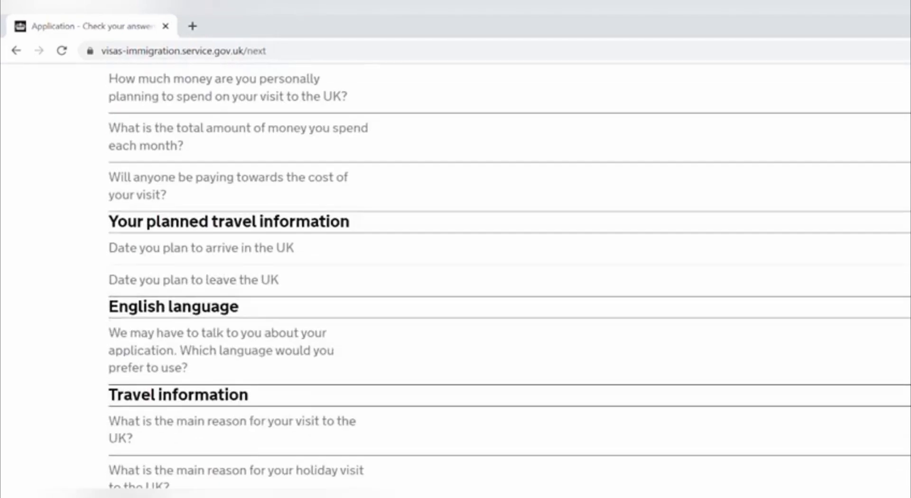
scroll(502, 284, "down", 1)
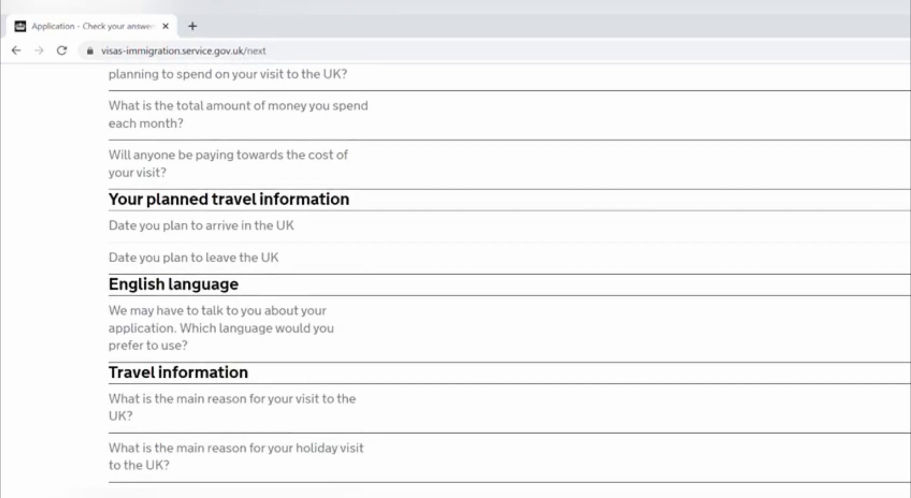
scroll(503, 280, "down", 2)
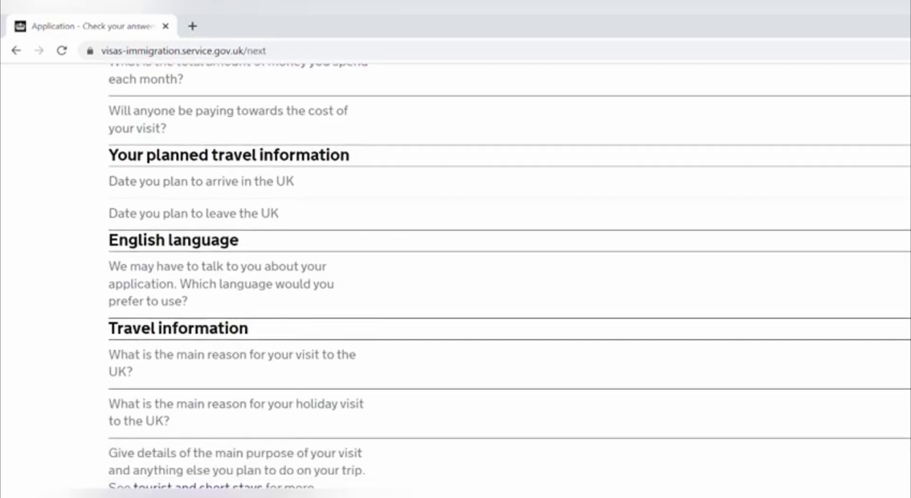
scroll(503, 280, "down", 2)
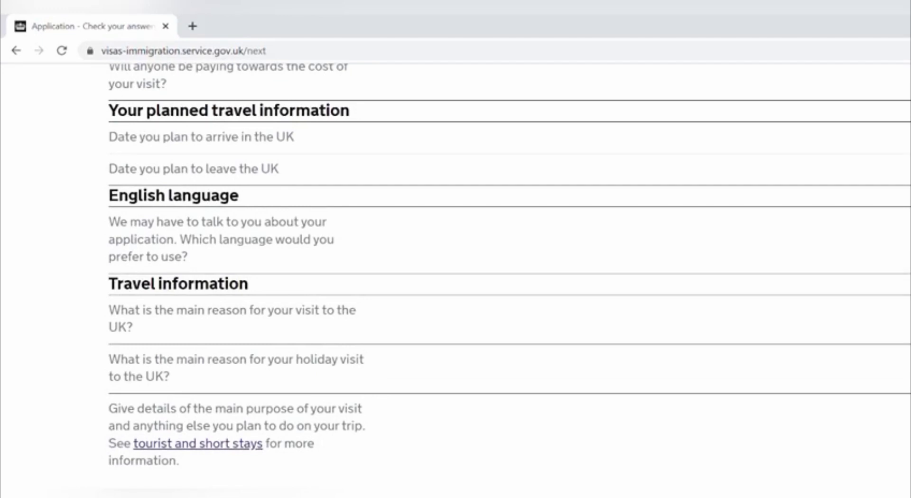
scroll(503, 280, "down", 3)
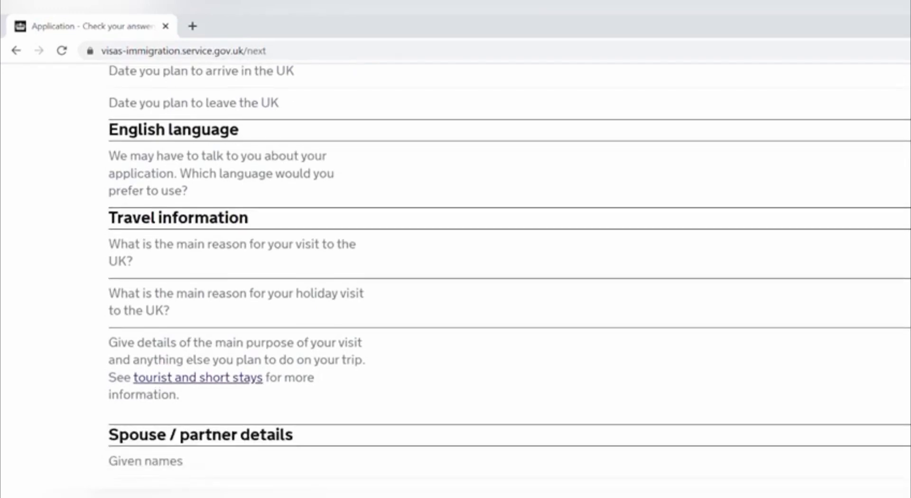
scroll(503, 280, "down", 8)
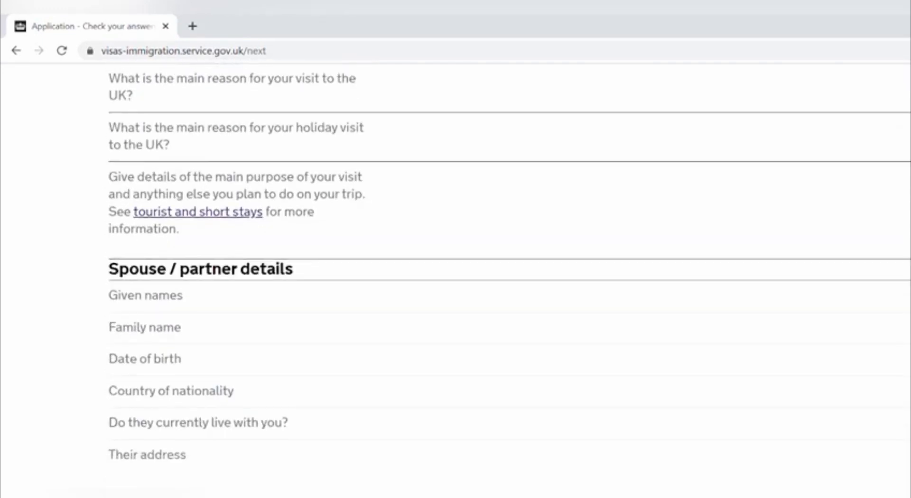
scroll(503, 280, "down", 2)
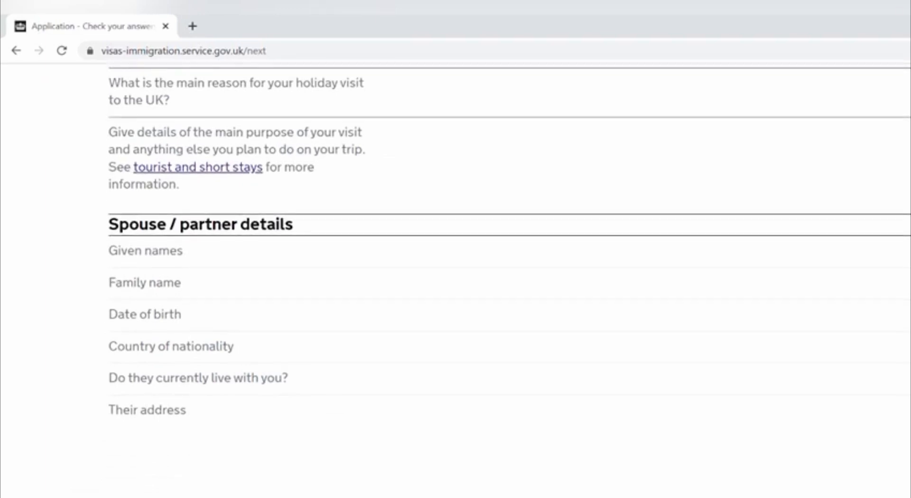
scroll(503, 280, "down", 7)
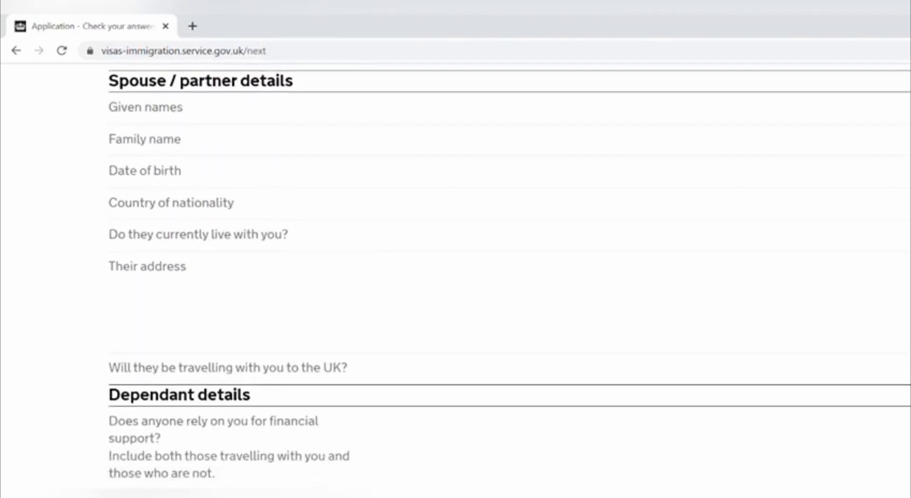
scroll(503, 280, "down", 12)
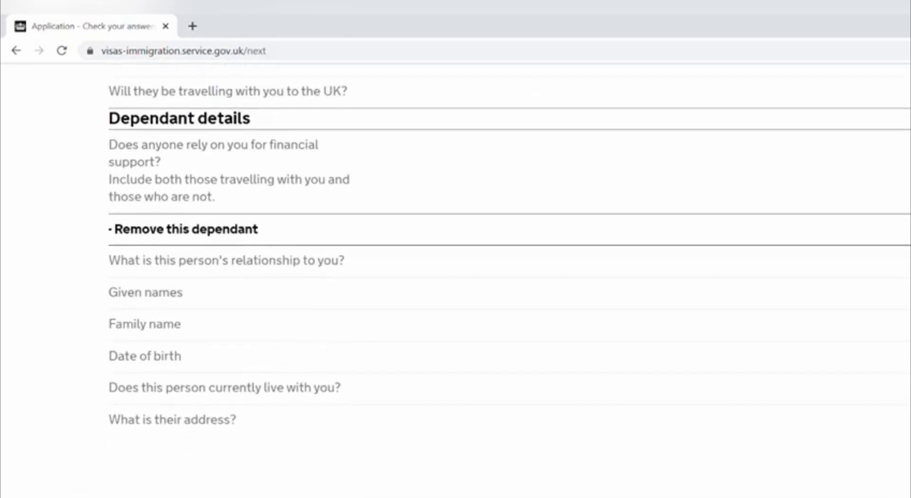
scroll(503, 280, "down", 10)
scroll(503, 279, "down", 5)
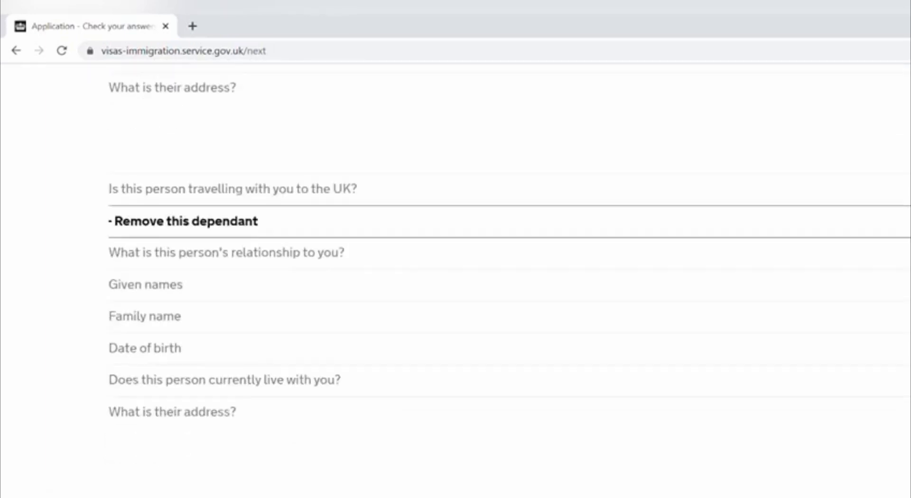
scroll(503, 280, "up", 1)
scroll(503, 280, "down", 20)
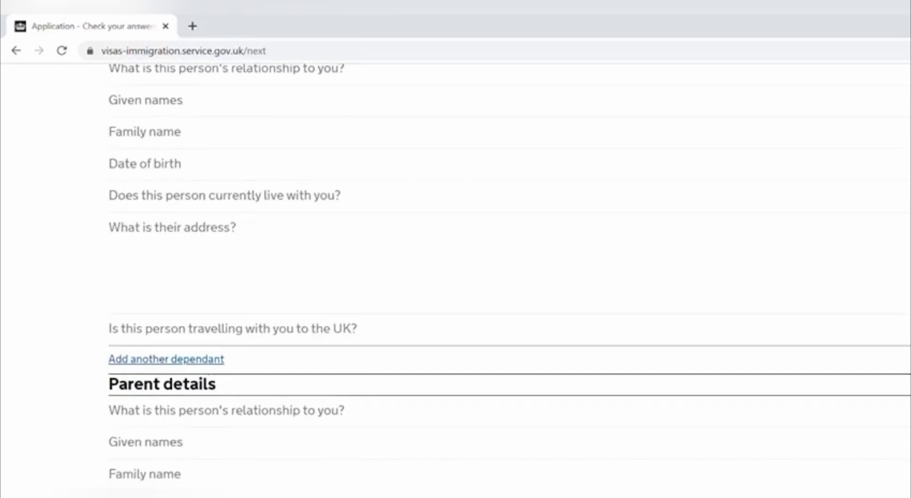
scroll(503, 280, "down", 8)
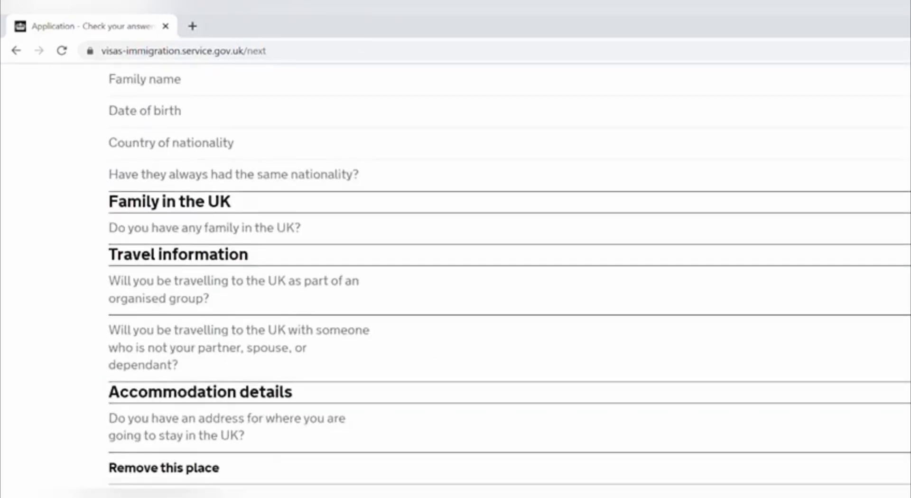
scroll(503, 280, "up", 1)
scroll(503, 280, "down", 6)
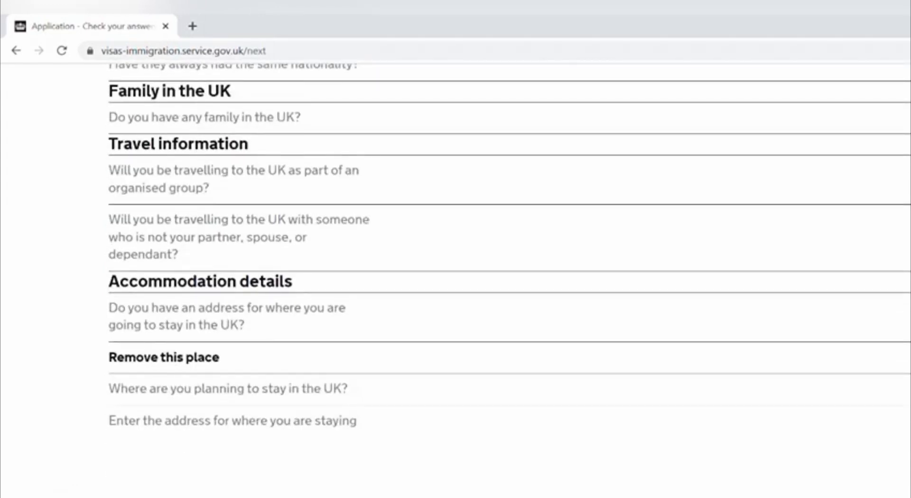
scroll(503, 280, "down", 2)
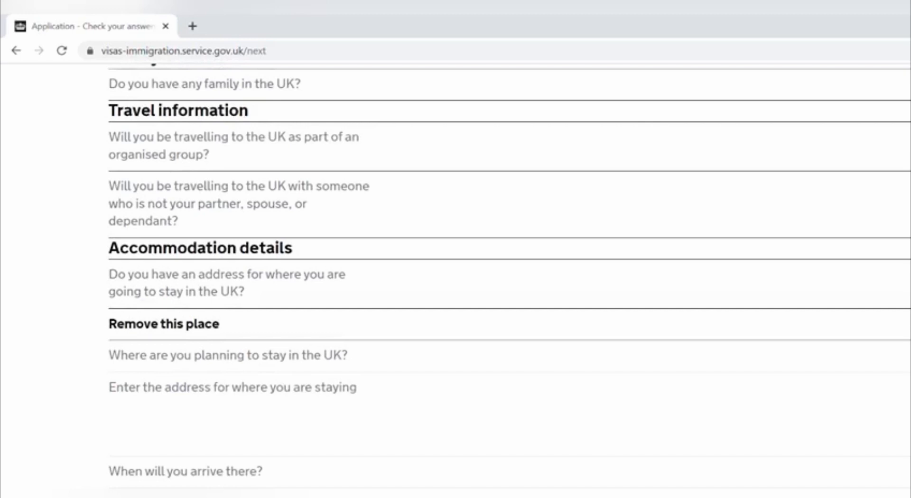
scroll(509, 280, "down", 3)
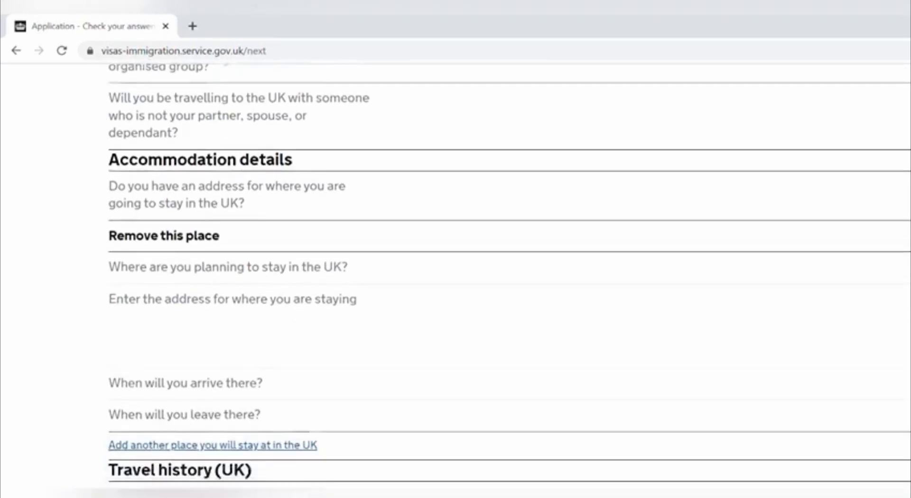
scroll(509, 280, "down", 2)
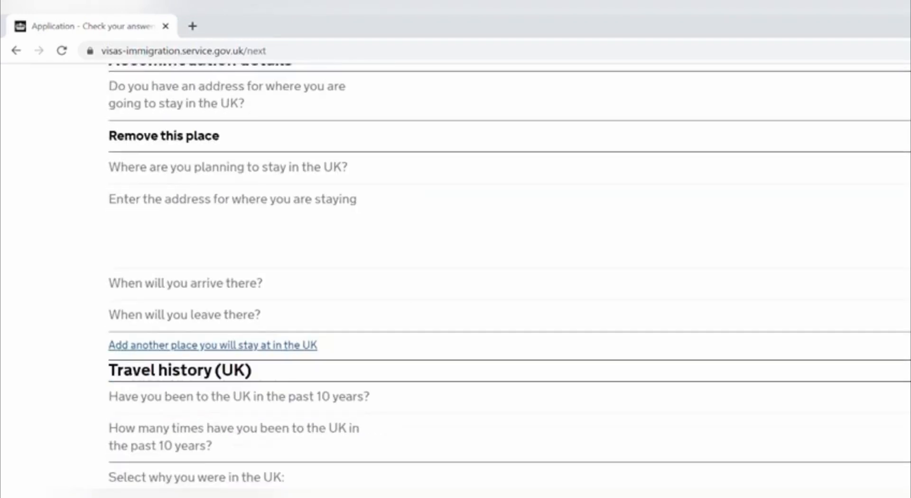
scroll(509, 280, "down", 2)
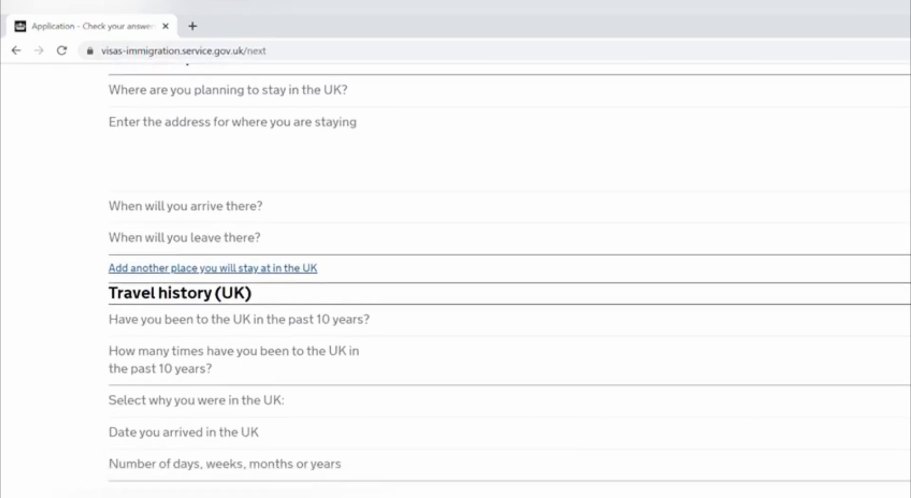
scroll(508, 280, "down", 4)
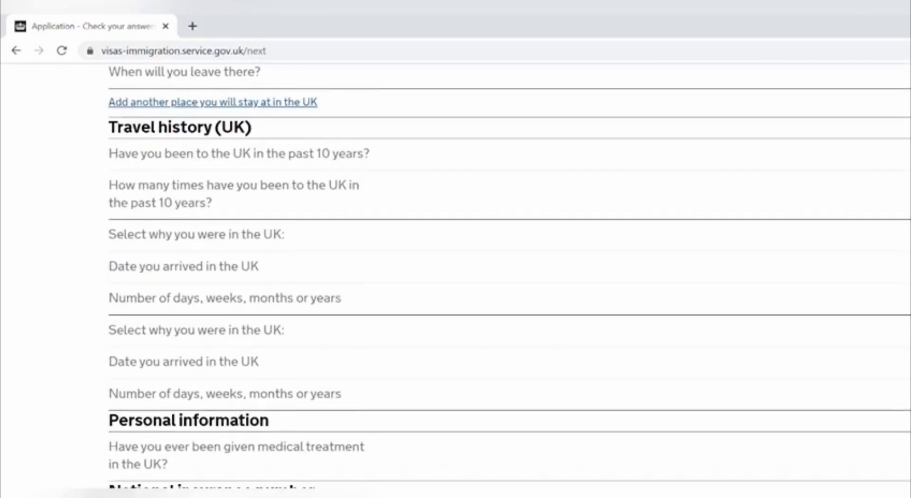
scroll(508, 280, "down", 1)
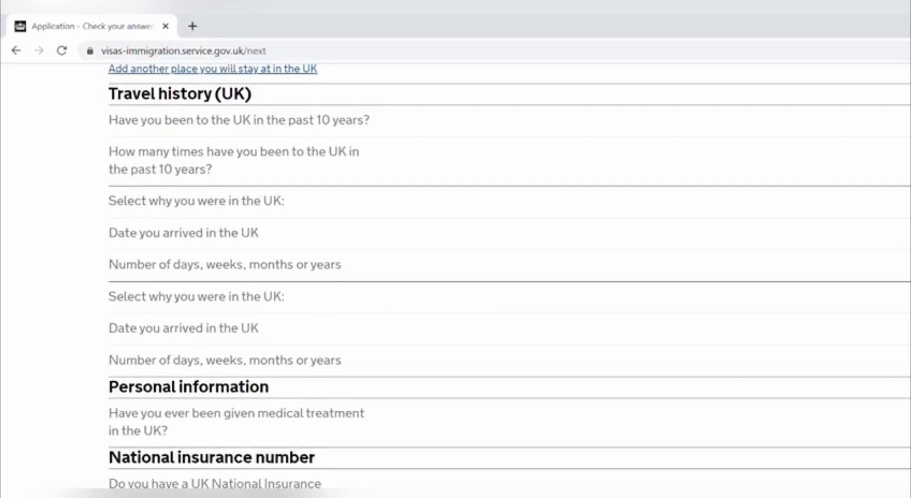
scroll(509, 280, "down", 4)
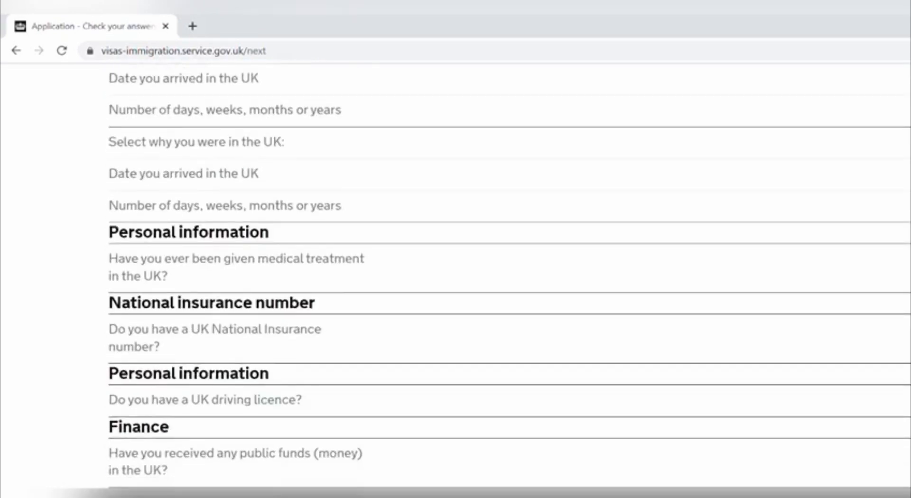
scroll(509, 280, "down", 3)
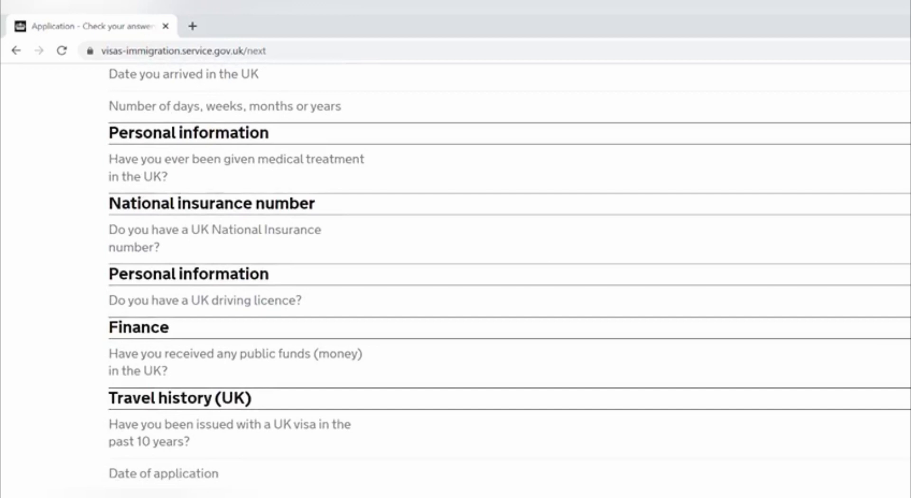
scroll(509, 280, "down", 3)
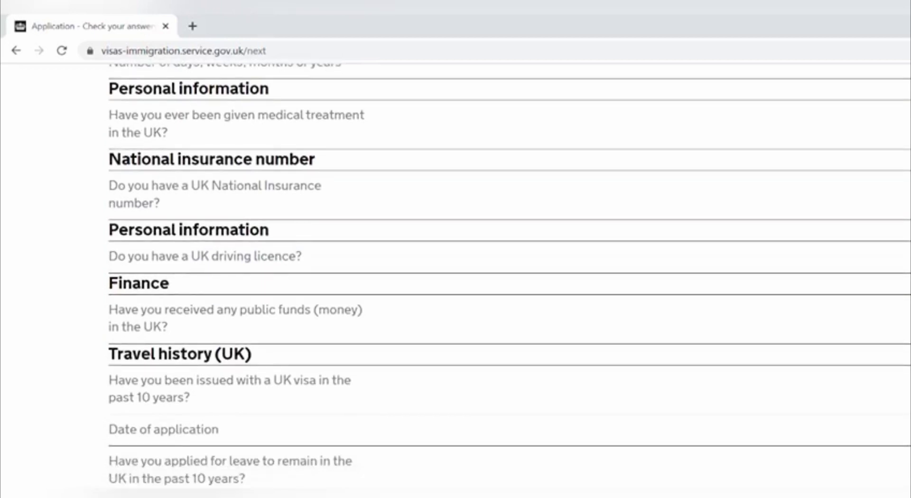
scroll(508, 280, "down", 10)
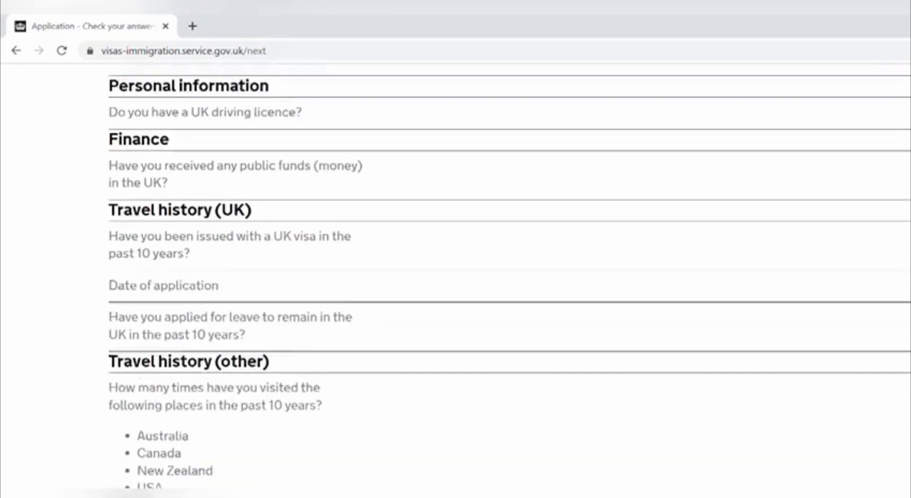
scroll(508, 280, "down", 9)
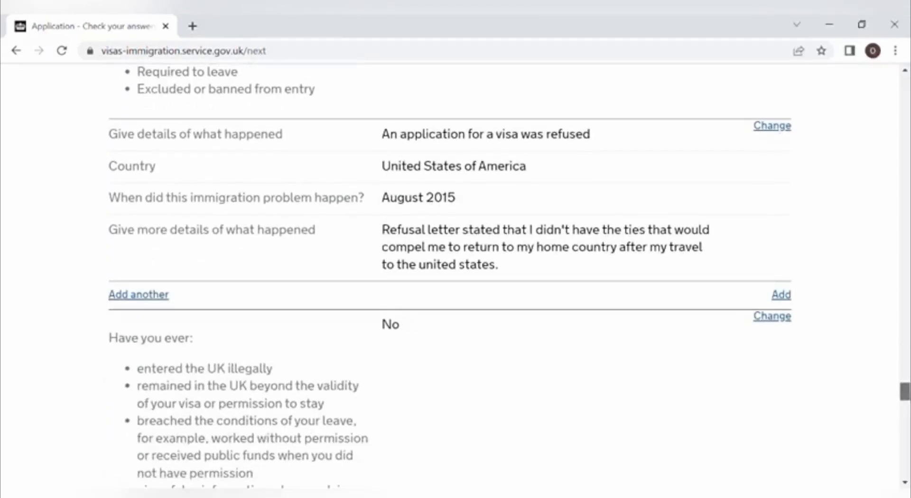
scroll(508, 280, "down", 3)
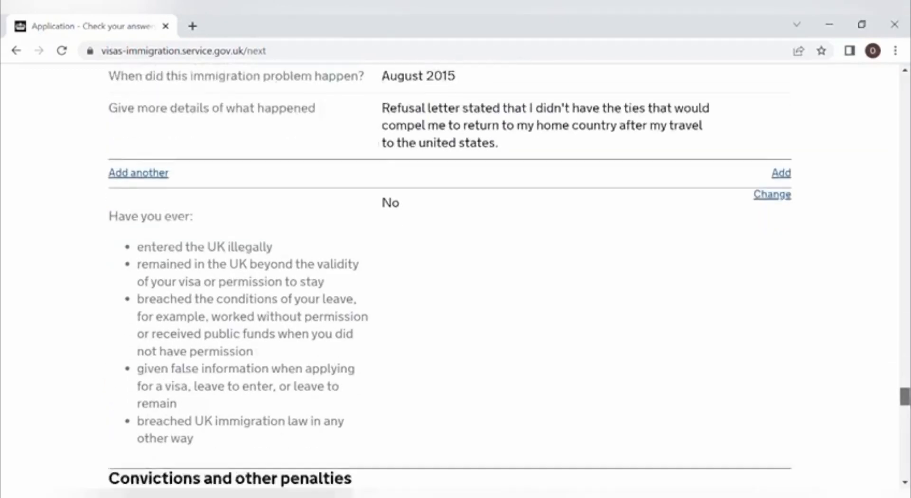
scroll(509, 280, "down", 5)
scroll(509, 280, "down", 2)
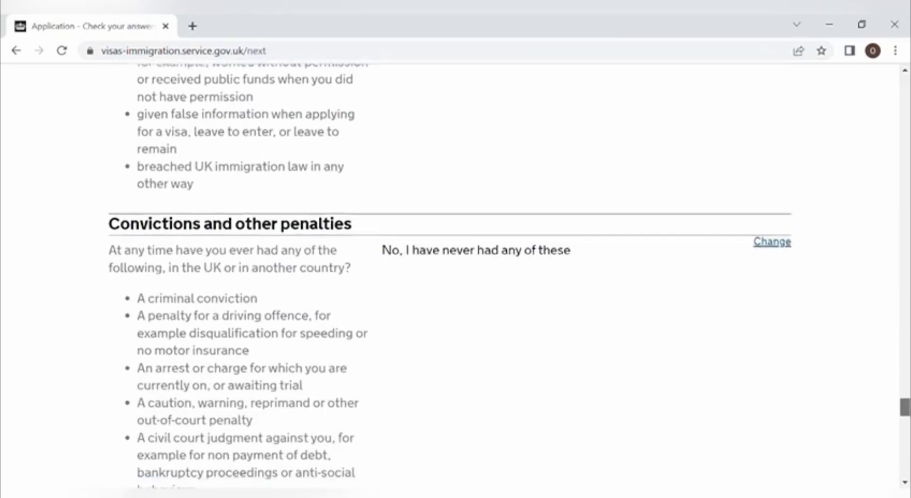
scroll(499, 280, "down", 6)
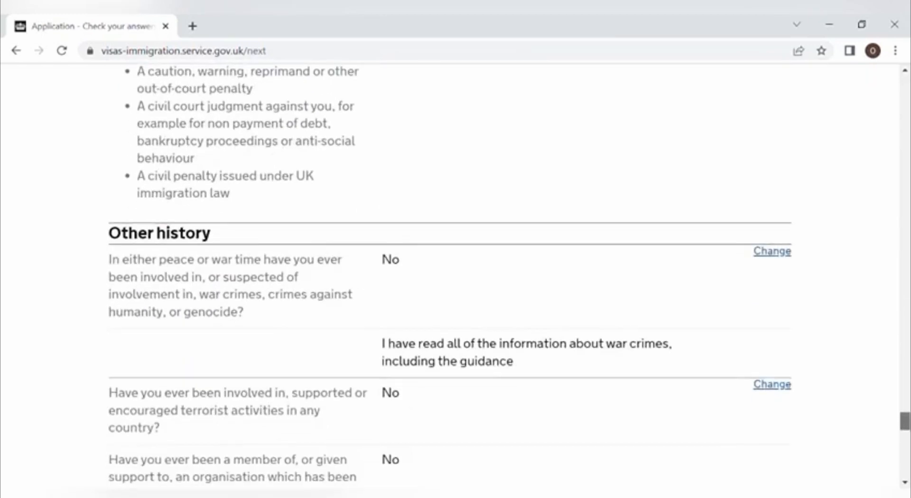
scroll(450, 280, "down", 4)
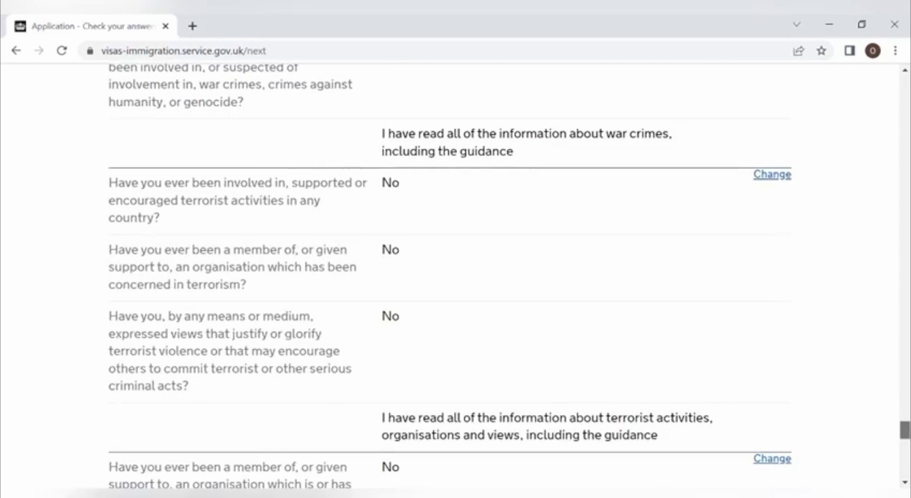
scroll(450, 280, "down", 8)
scroll(450, 280, "down", 3)
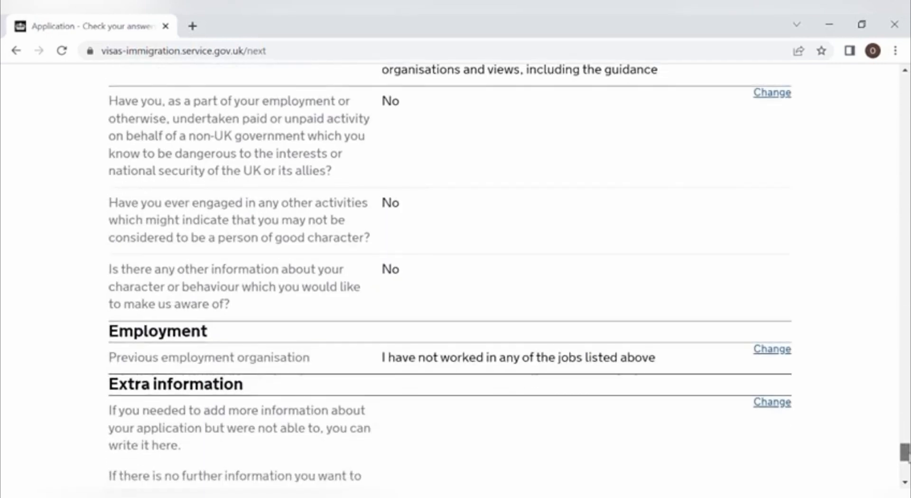
scroll(450, 280, "down", 2)
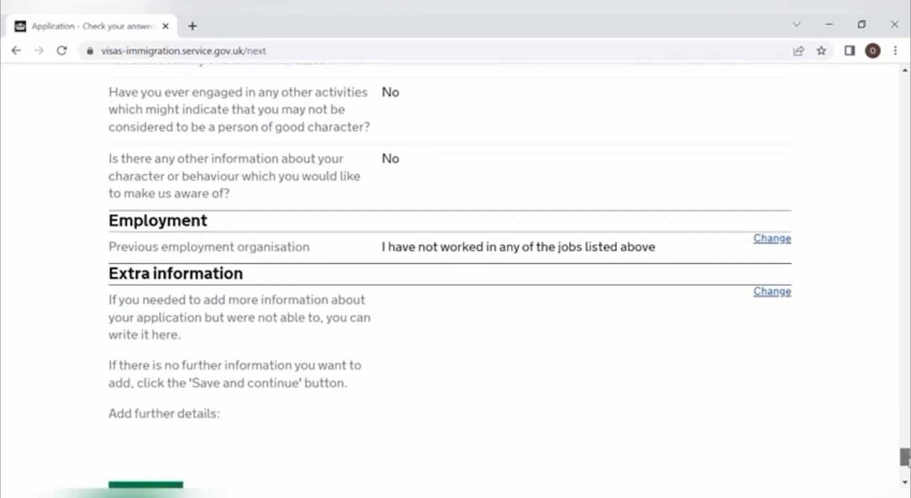
scroll(450, 280, "down", 1)
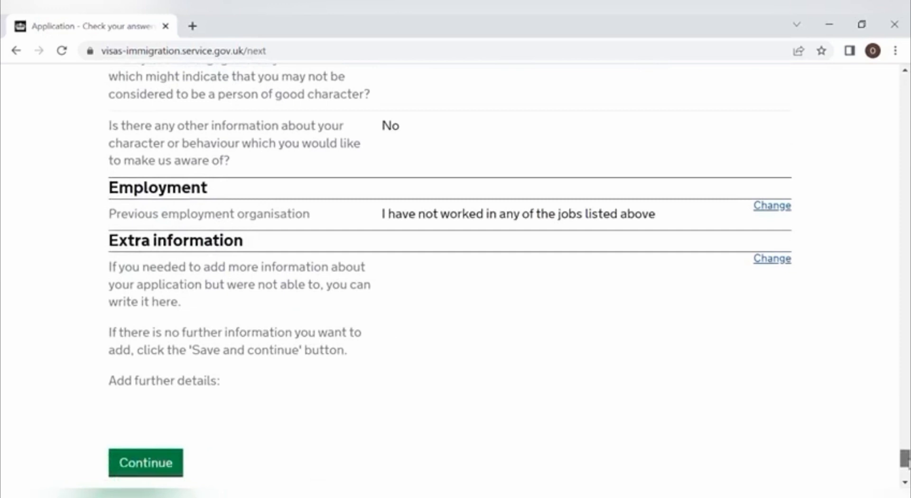
scroll(450, 280, "down", 2)
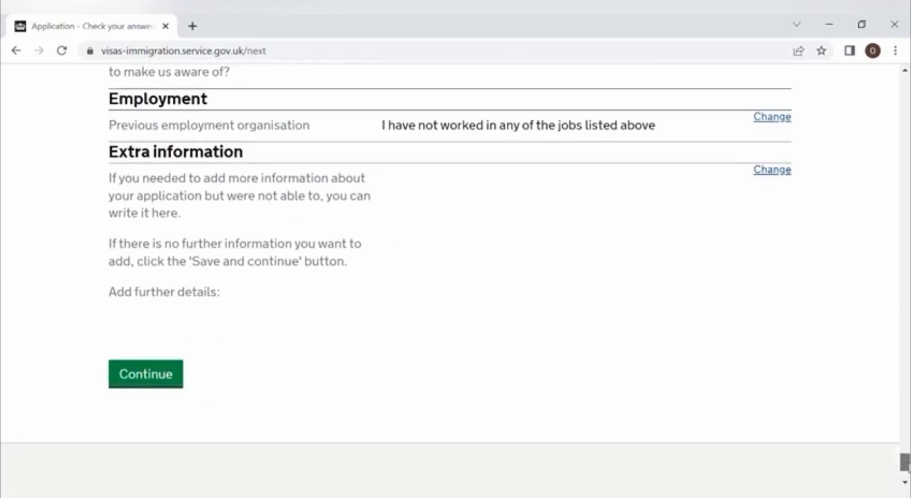
scroll(450, 280, "down", 3)
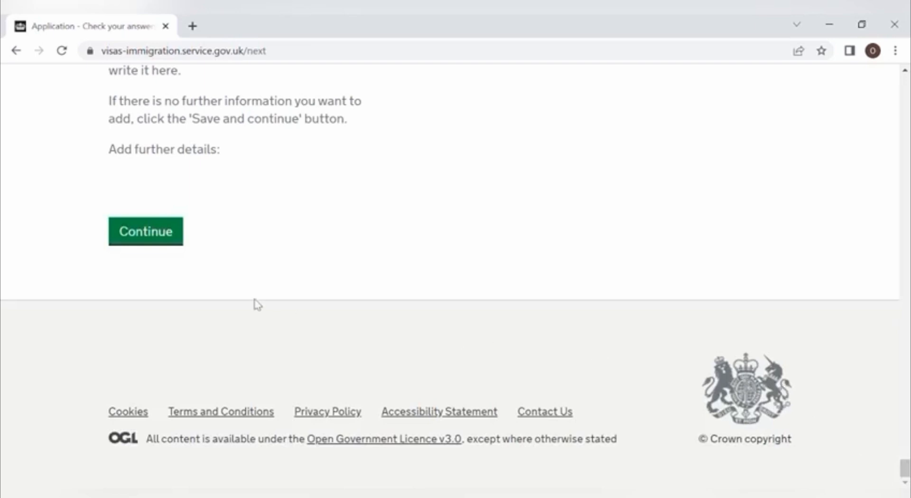
Step: Accept the reviewed answers and scroll through the Documents page's mandatory and supporting document lists
left_click(176, 238)
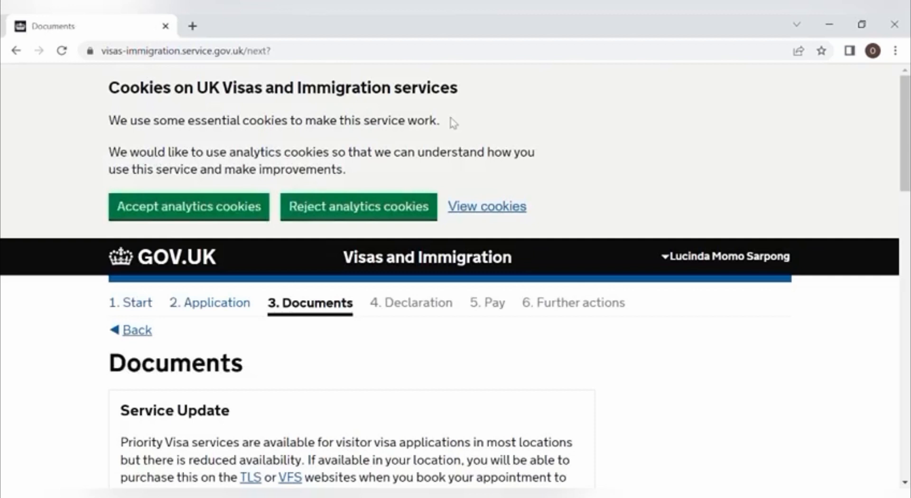
scroll(902, 105, "down", 1)
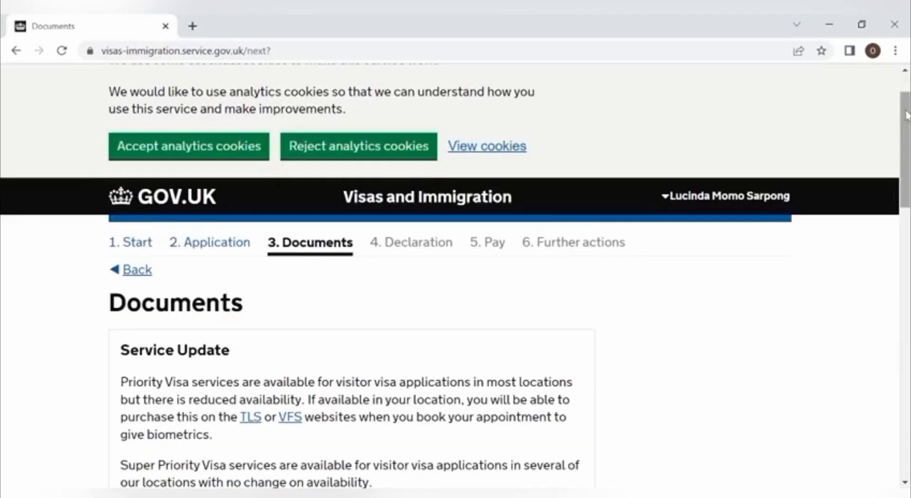
left_click_drag(909, 109, 909, 270)
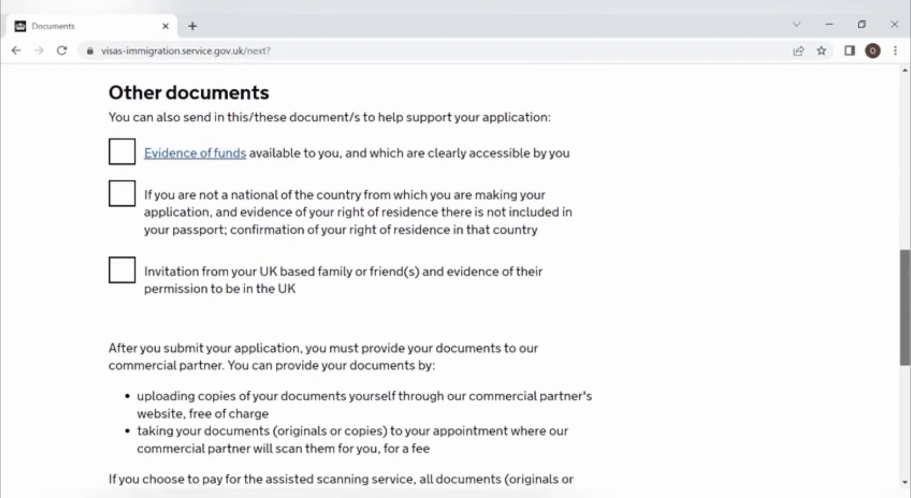
left_click_drag(908, 270, 908, 275)
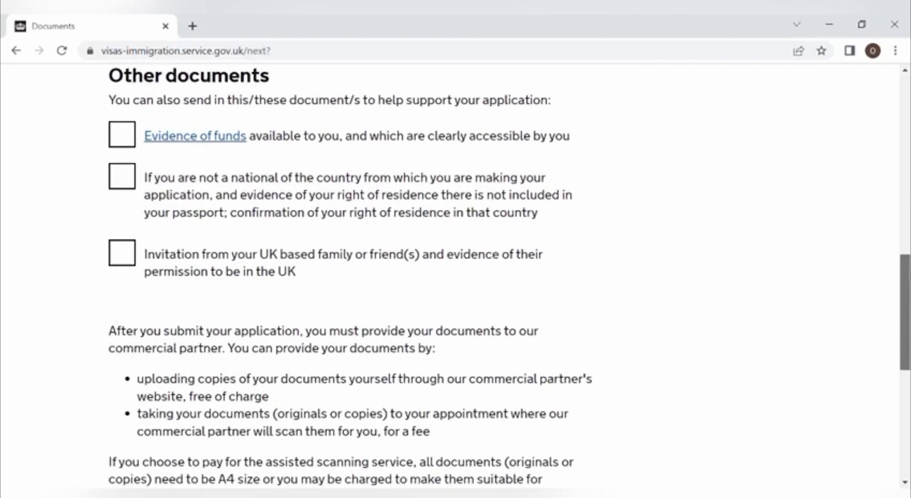
left_click_drag(908, 274, 908, 278)
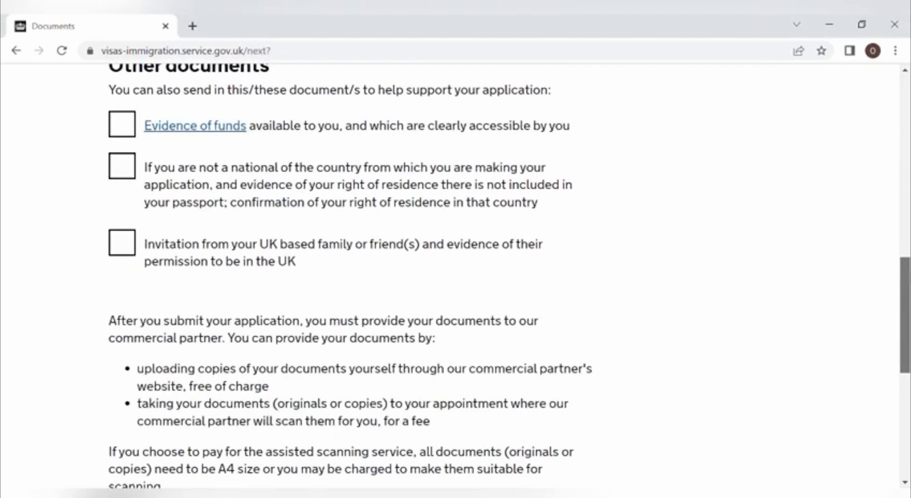
left_click_drag(905, 315, 905, 322)
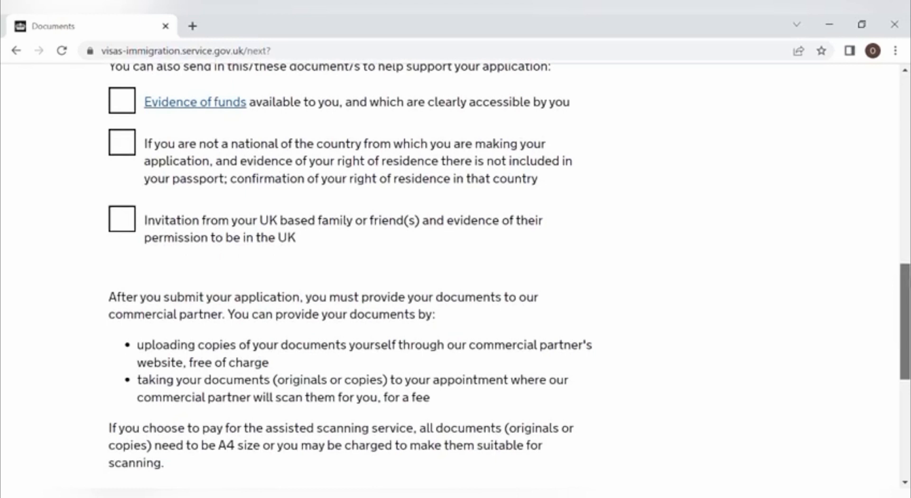
left_click_drag(905, 323, 906, 341)
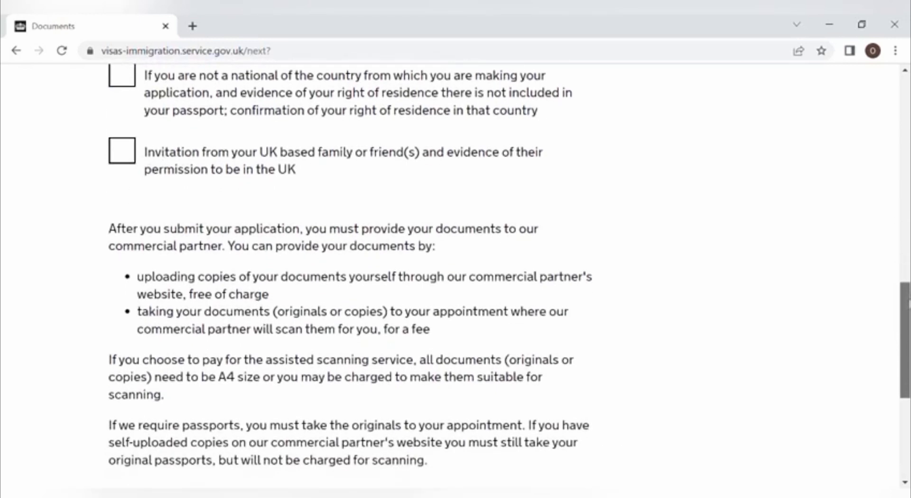
left_click_drag(908, 304, 908, 382)
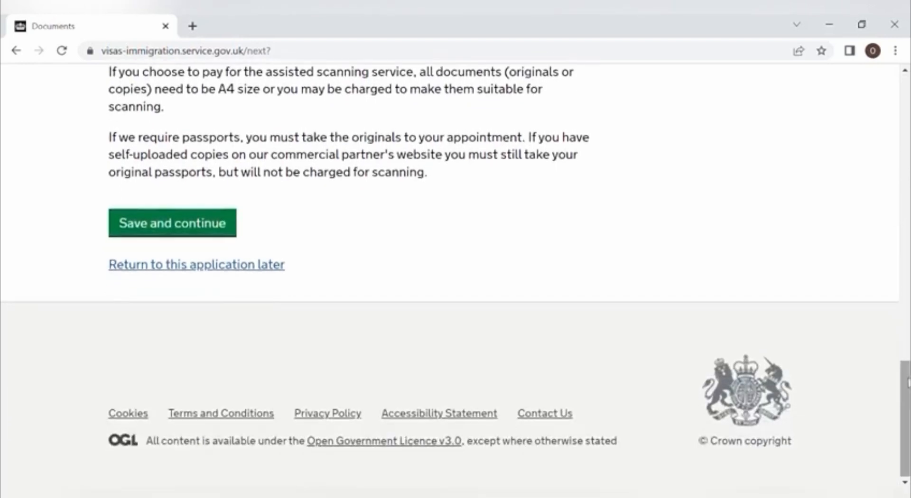
Step: Agree to provide the passport, evidence of funds, right of residence confirmation and UK family invitation
left_click(226, 235)
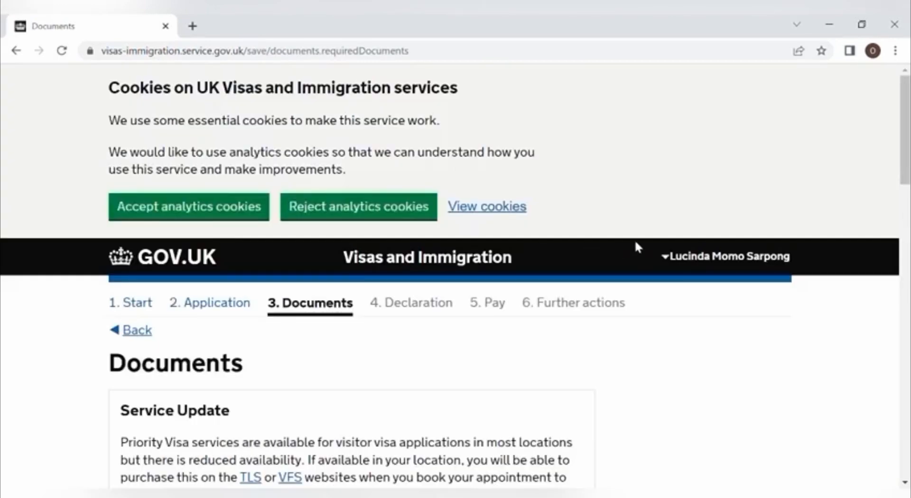
left_click_drag(906, 175, 906, 289)
left_click(116, 333)
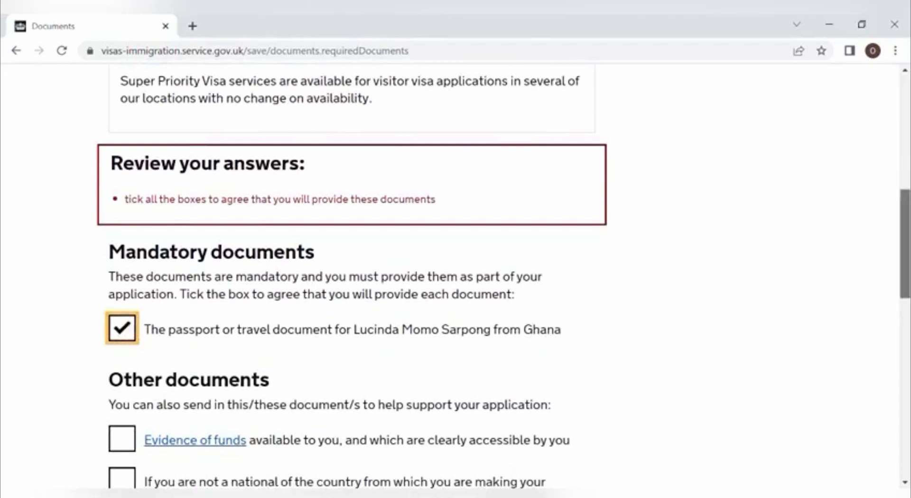
left_click_drag(906, 260, 906, 316)
left_click(125, 208)
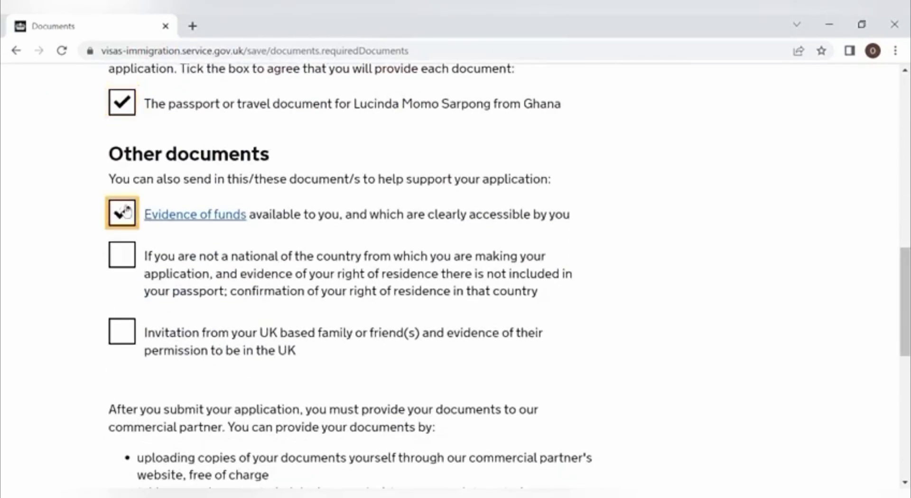
left_click(132, 255)
left_click(143, 328)
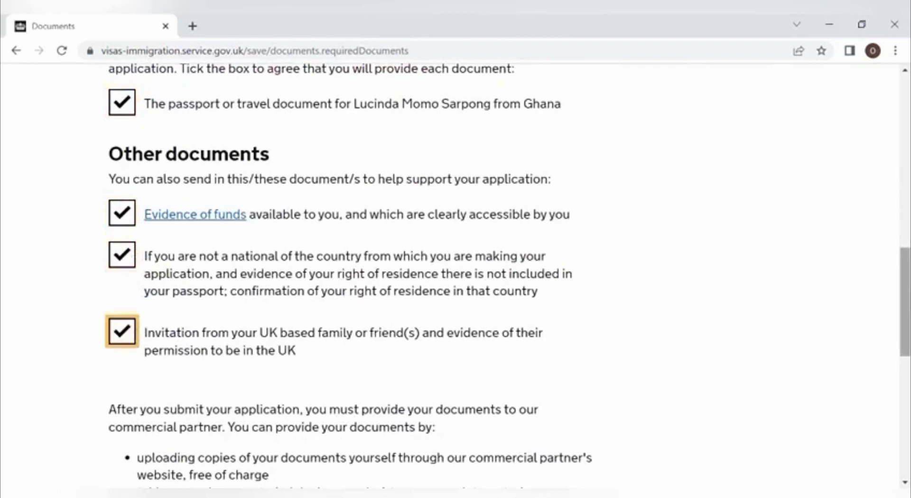
scroll(905, 301, "down", 7)
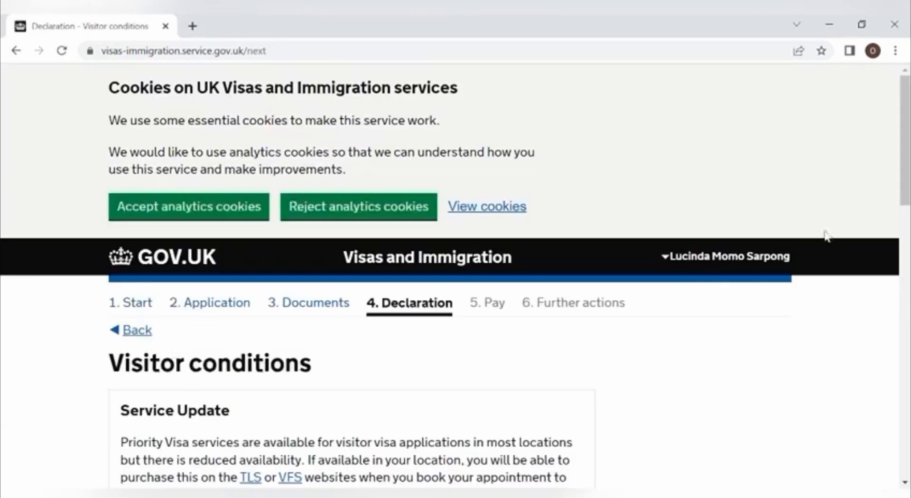
Step: Read through the Visitor conditions, confirm understanding and acceptance of them, and save
scroll(904, 173, "down", 3)
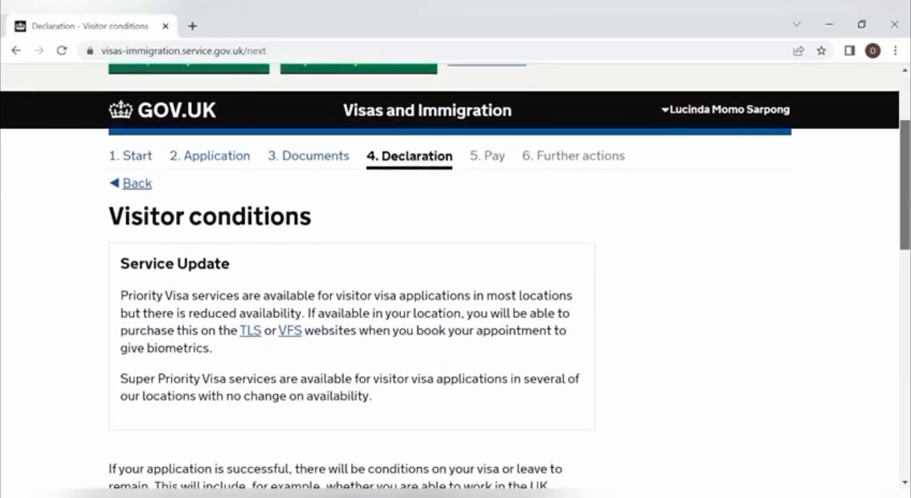
scroll(904, 185, "down", 3)
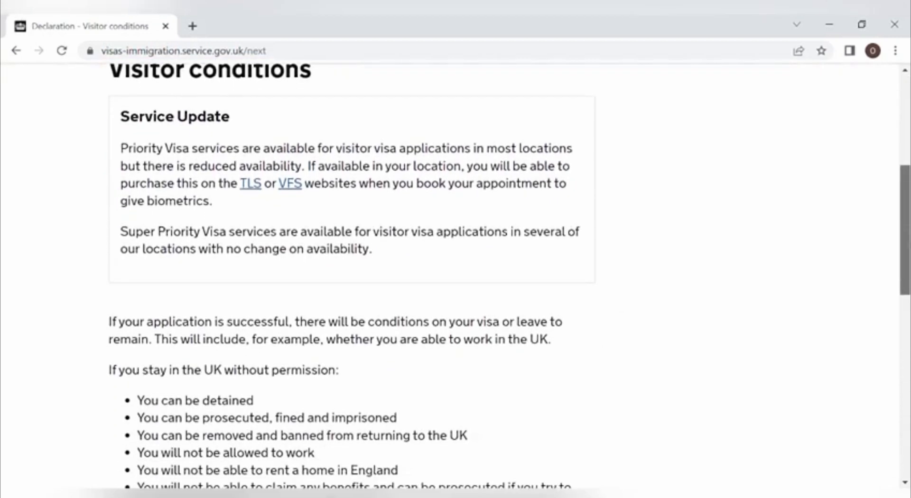
scroll(904, 227, "up", 2)
scroll(904, 228, "down", 8)
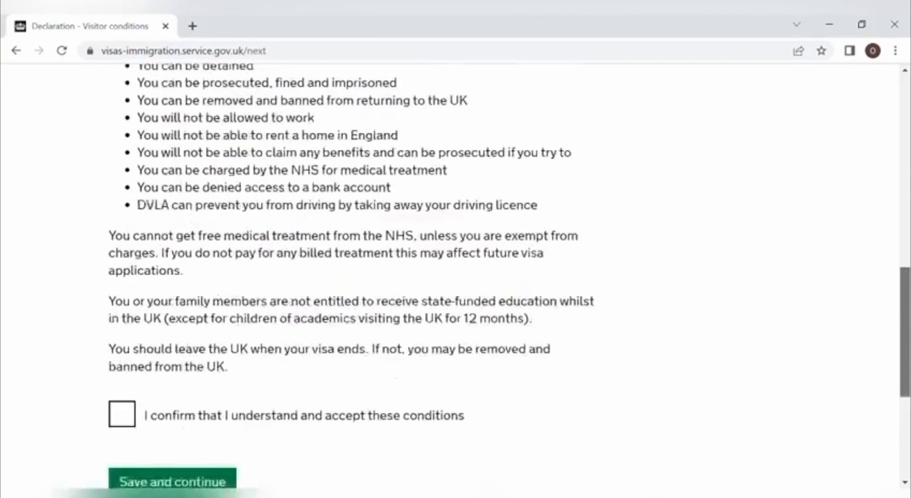
scroll(904, 333, "down", 2)
scroll(455, 280, "up", 7)
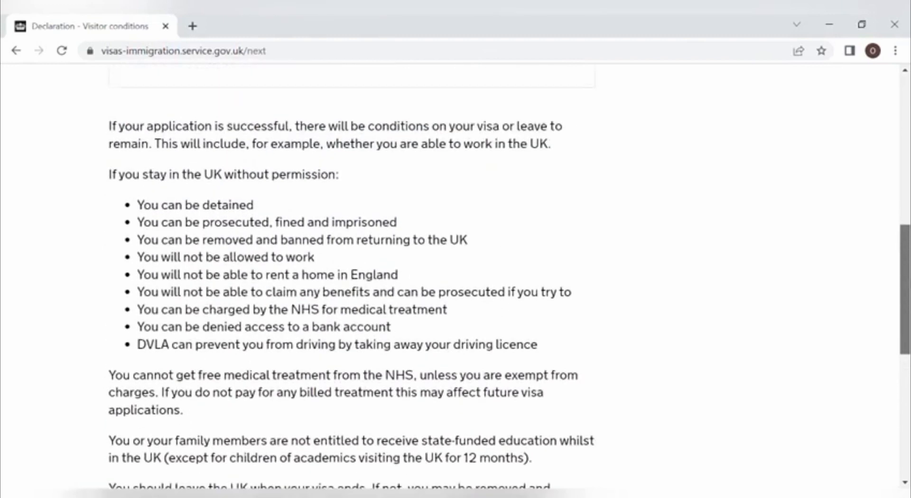
scroll(456, 280, "up", 1)
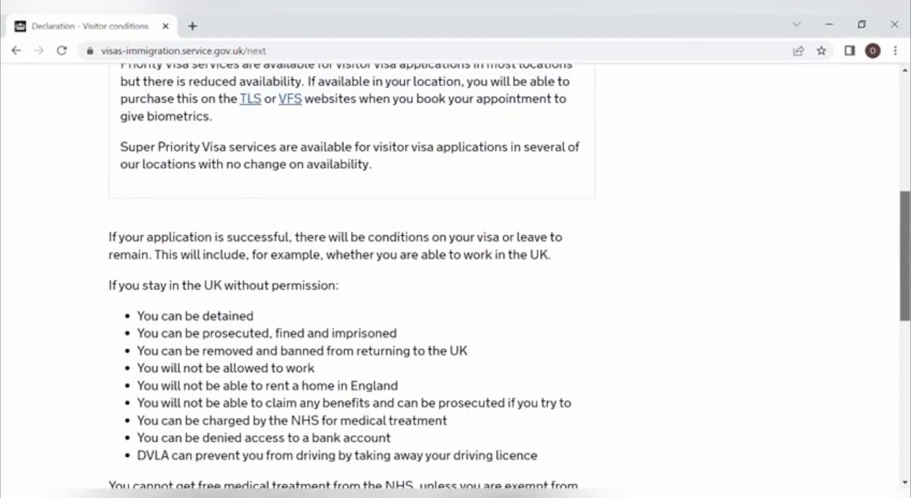
scroll(455, 280, "up", 1)
scroll(455, 280, "down", 3)
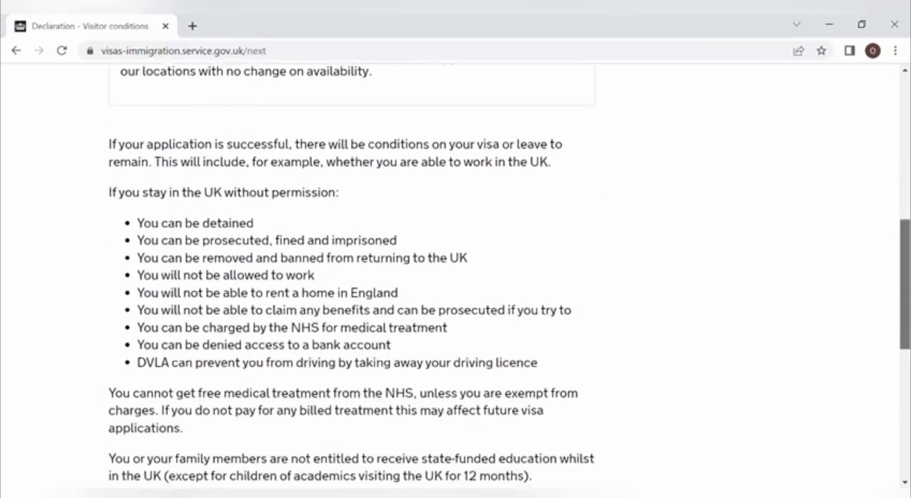
scroll(456, 280, "down", 1)
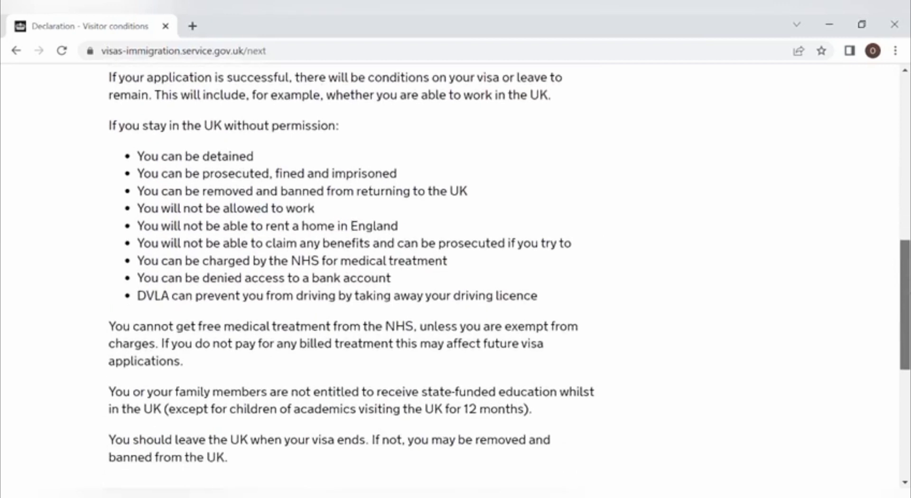
scroll(455, 280, "down", 2)
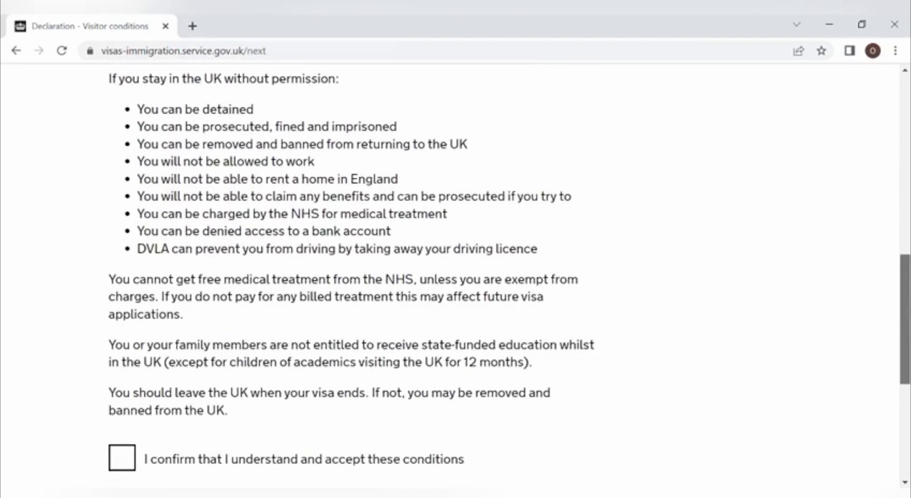
scroll(456, 268, "down", 1)
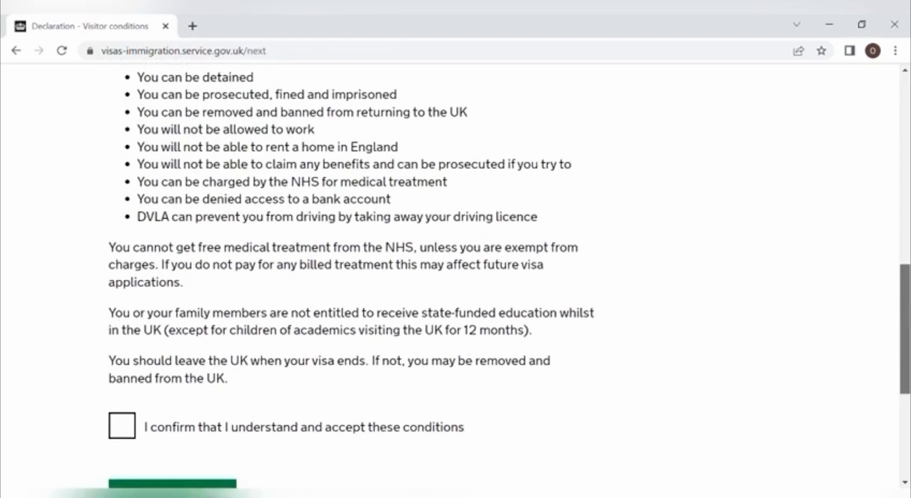
scroll(455, 280, "down", 2)
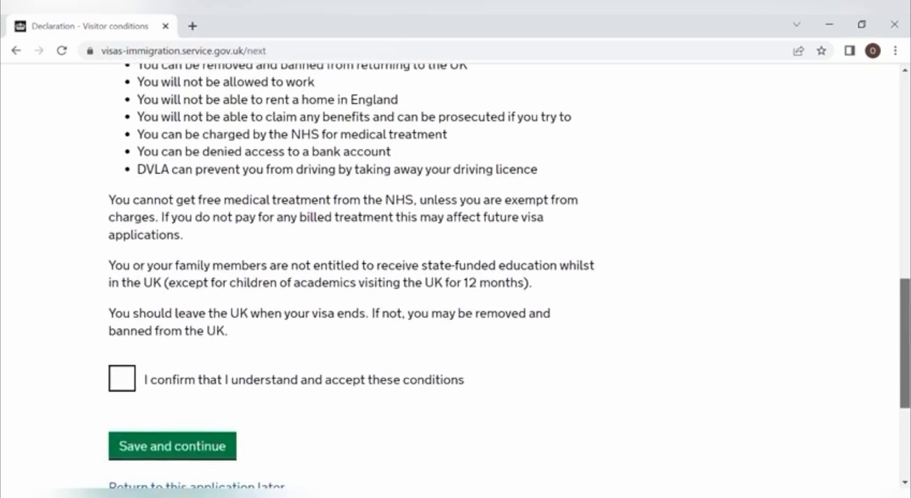
scroll(455, 280, "down", 4)
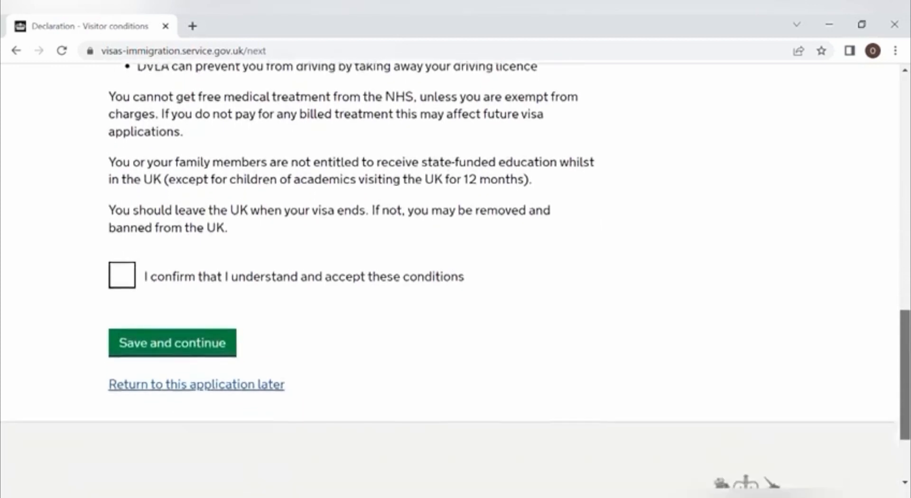
scroll(708, 433, "down", 2)
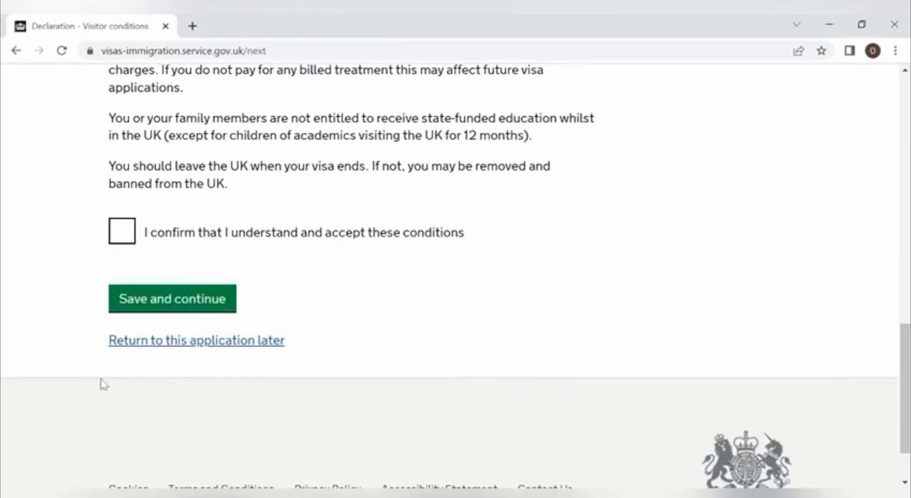
left_click(122, 233)
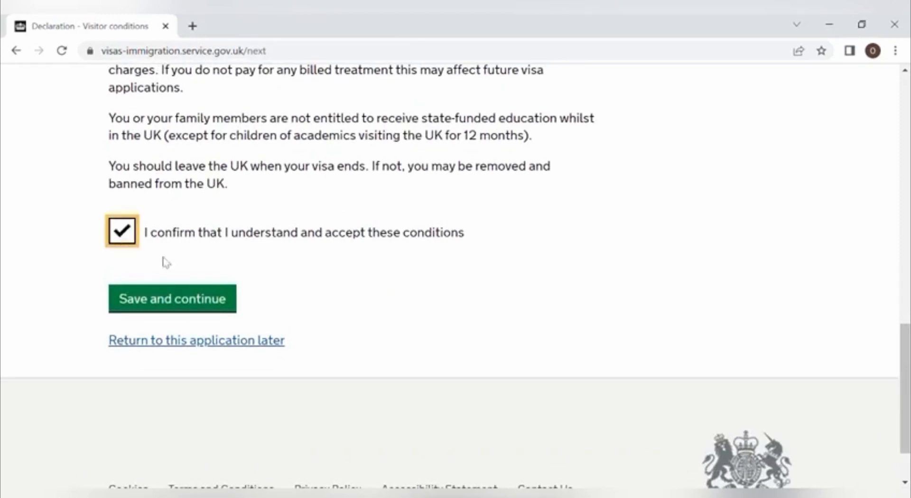
left_click(214, 309)
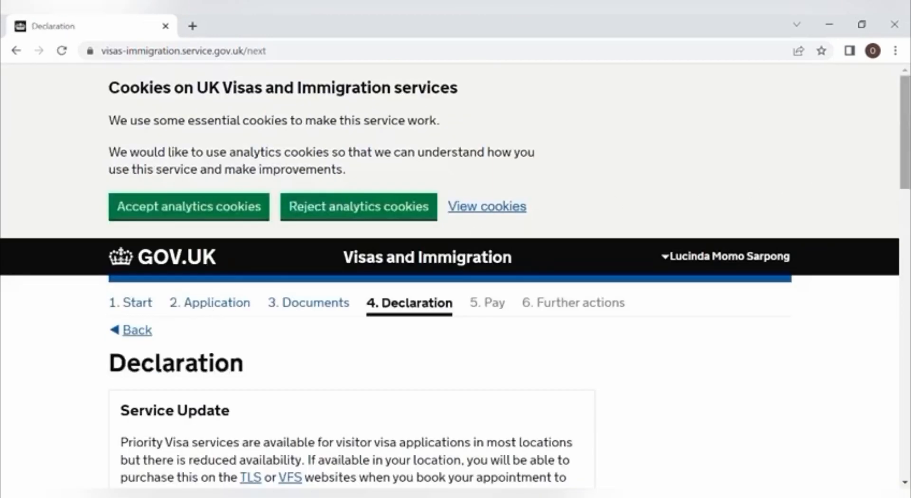
Step: Declare yourself the applicant aged 18 or over and accept the declaration terms
left_click_drag(905, 126, 908, 355)
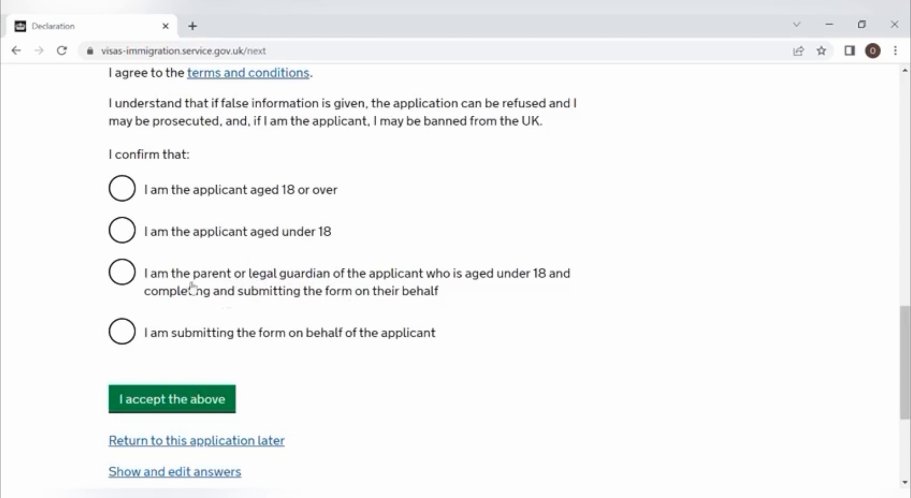
left_click(126, 189)
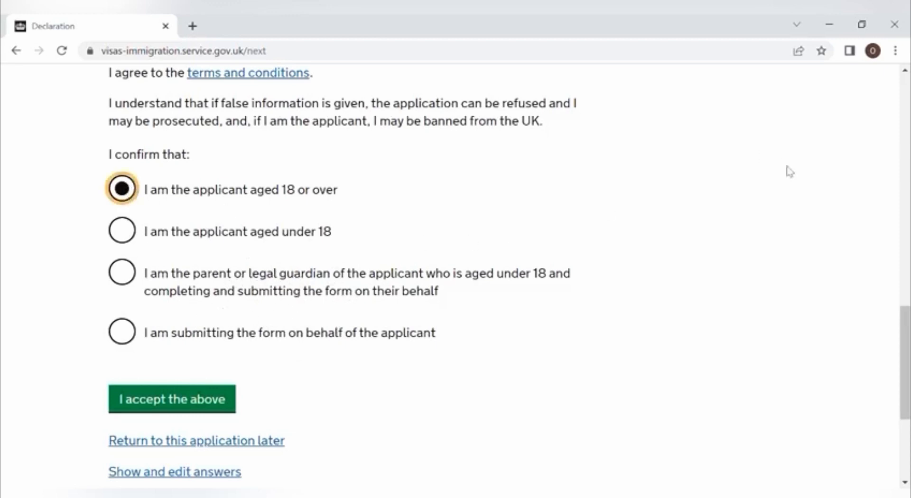
left_click_drag(906, 314, 906, 344)
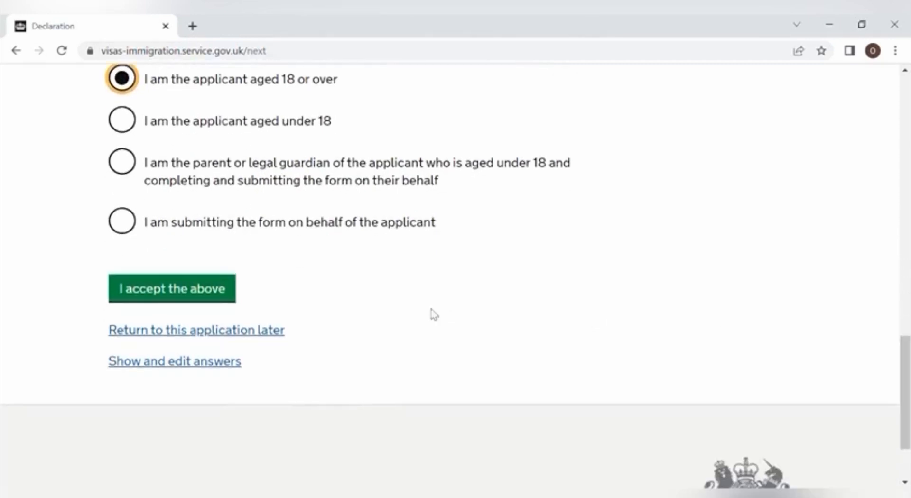
left_click(219, 290)
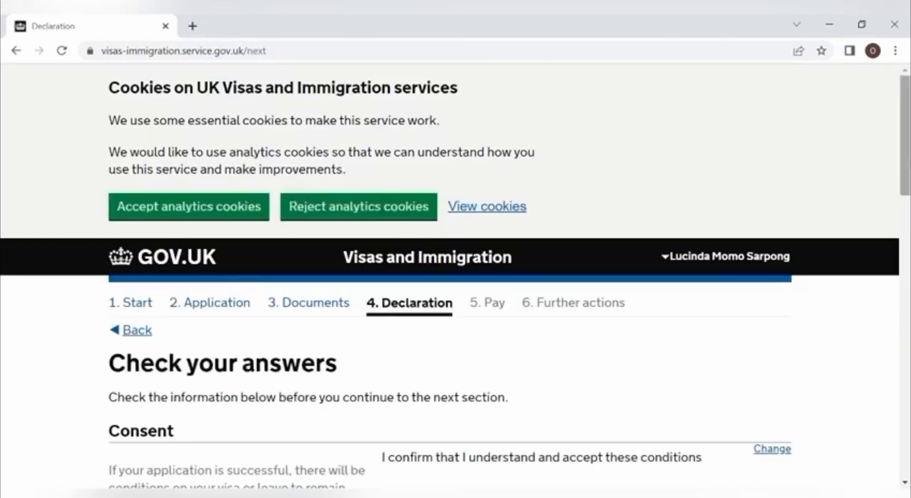
Step: Review the consent and declaration answers on Check your answers, then continue to payment
scroll(455, 280, "down", 4)
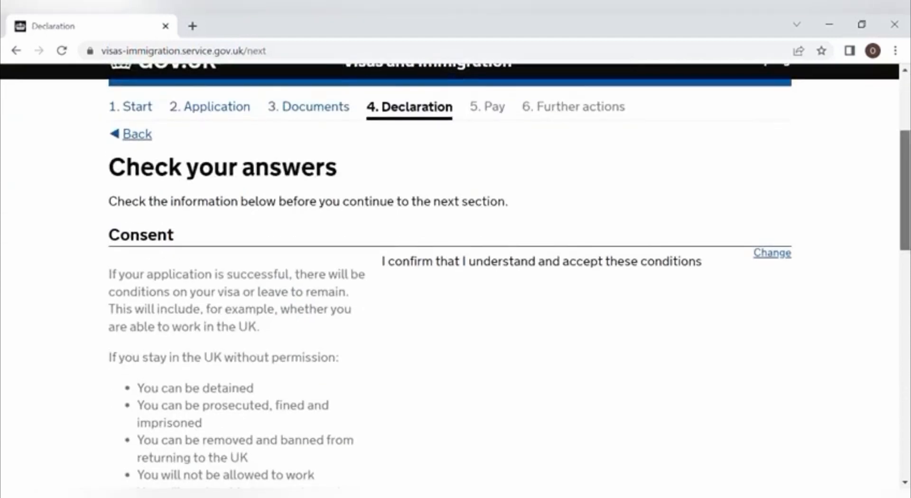
scroll(456, 280, "down", 9)
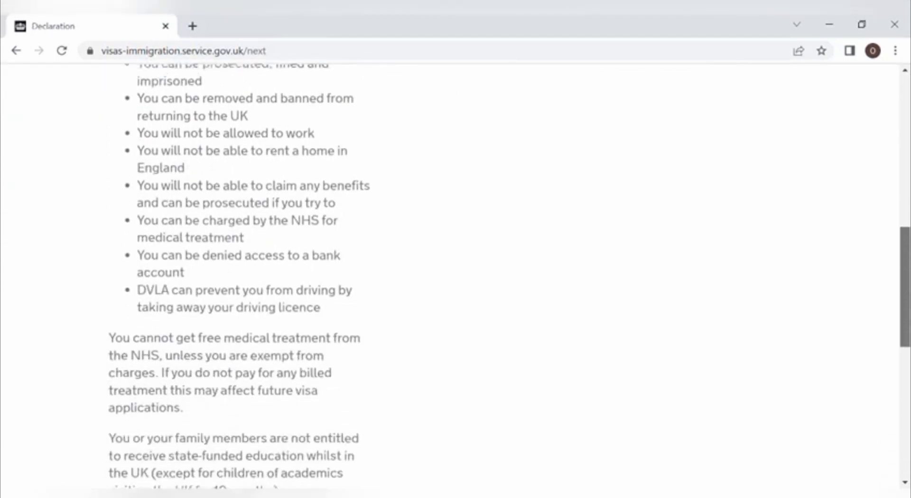
scroll(455, 280, "down", 6)
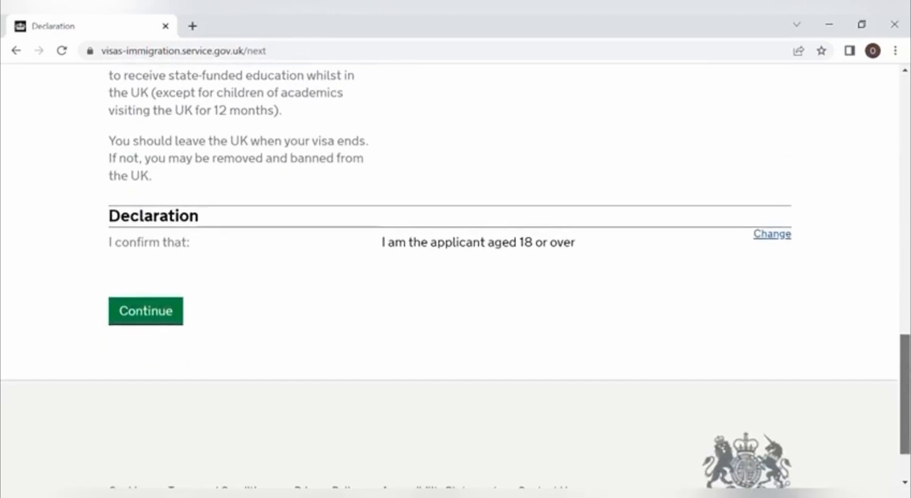
scroll(456, 280, "up", 15)
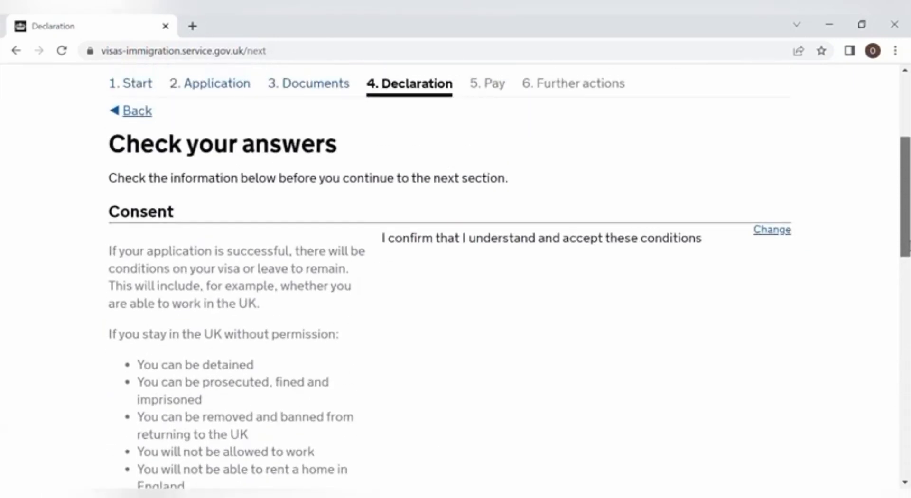
scroll(456, 280, "down", 2)
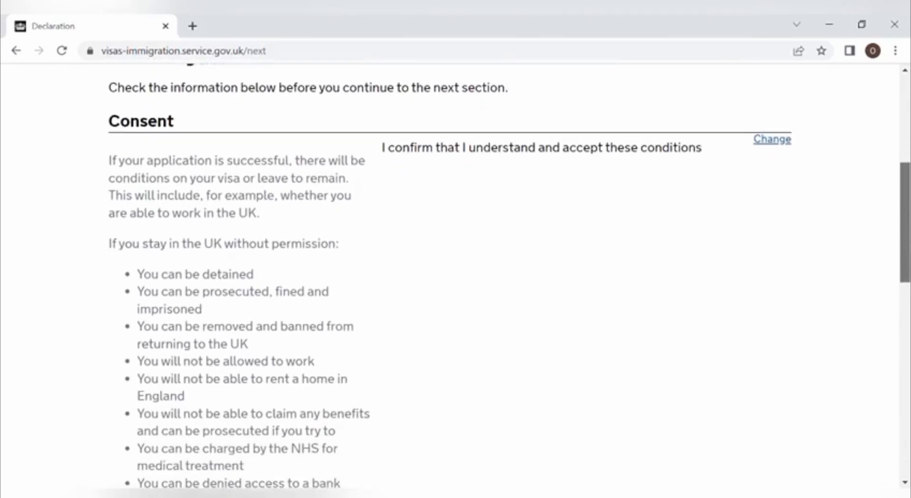
scroll(455, 280, "down", 1)
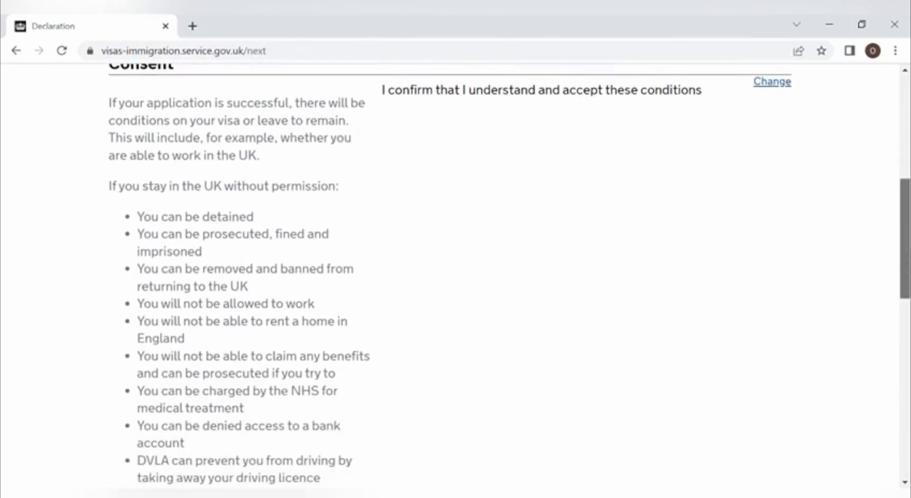
scroll(456, 280, "down", 6)
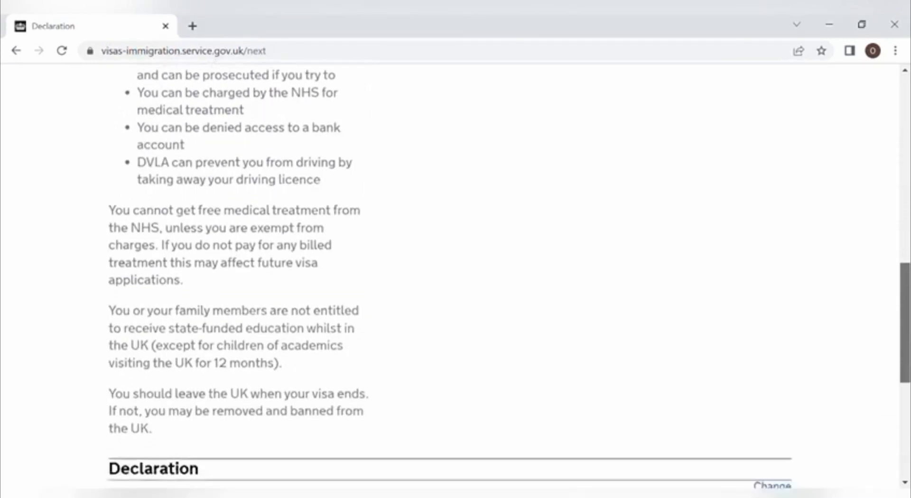
scroll(456, 280, "down", 5)
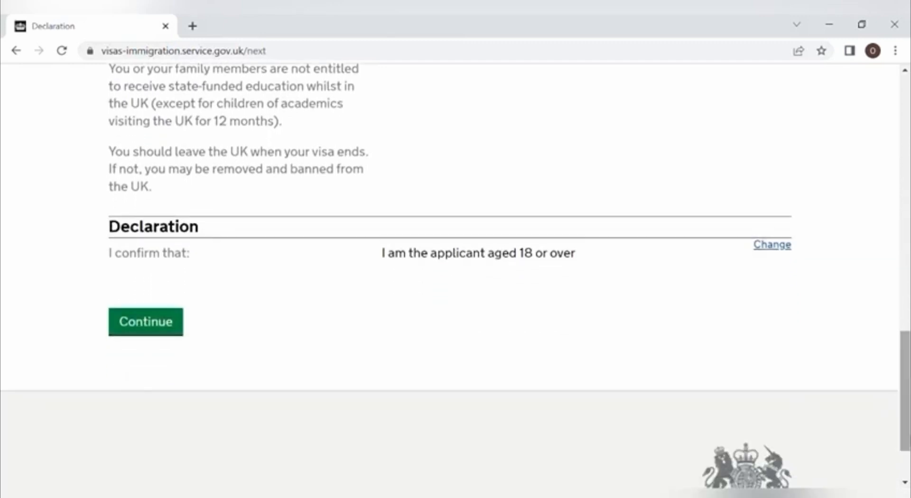
left_click(163, 327)
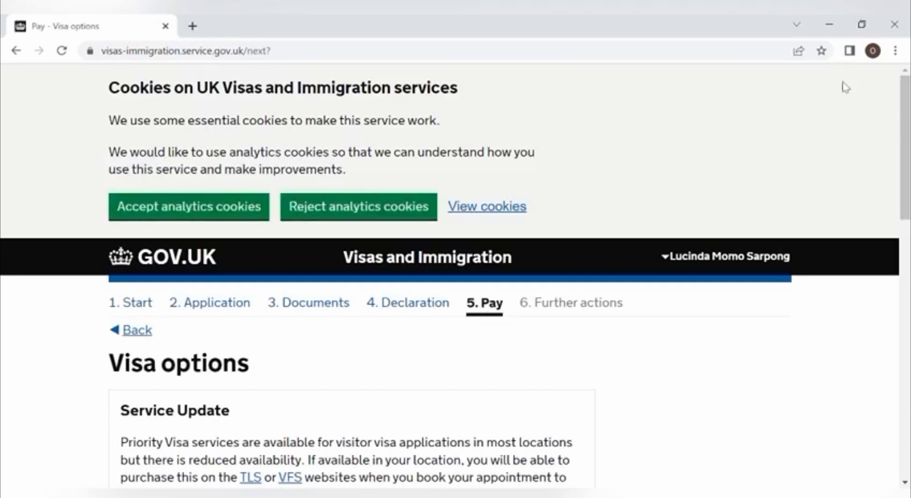
Step: Change the visa length to 2 years instead of 6 months and save it
scroll(846, 87, "down", 5)
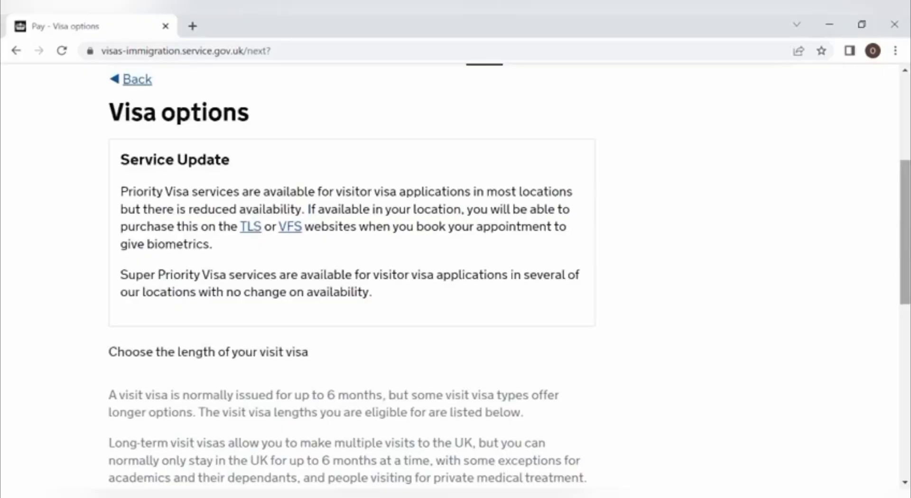
left_click_drag(909, 266, 906, 398)
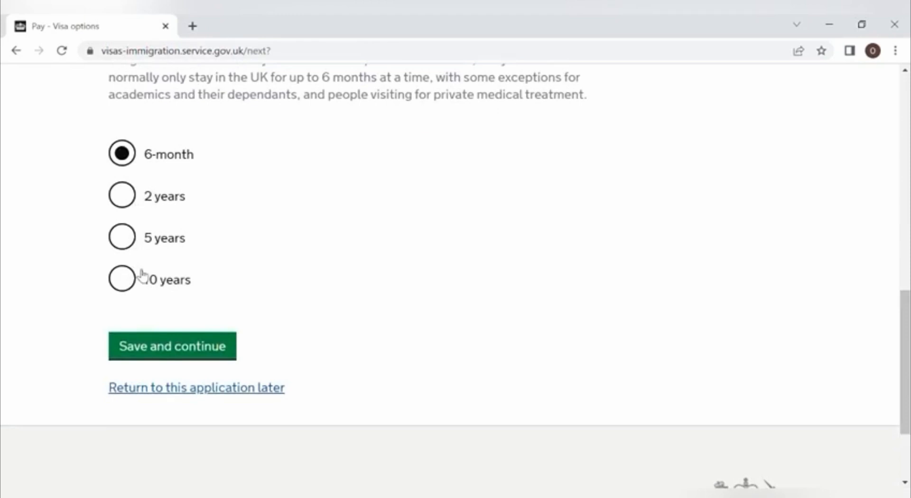
left_click(124, 196)
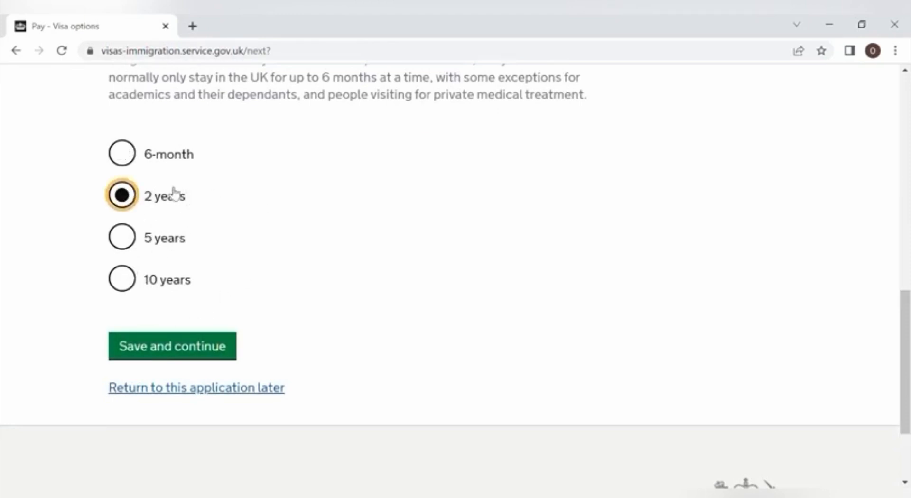
left_click(187, 353)
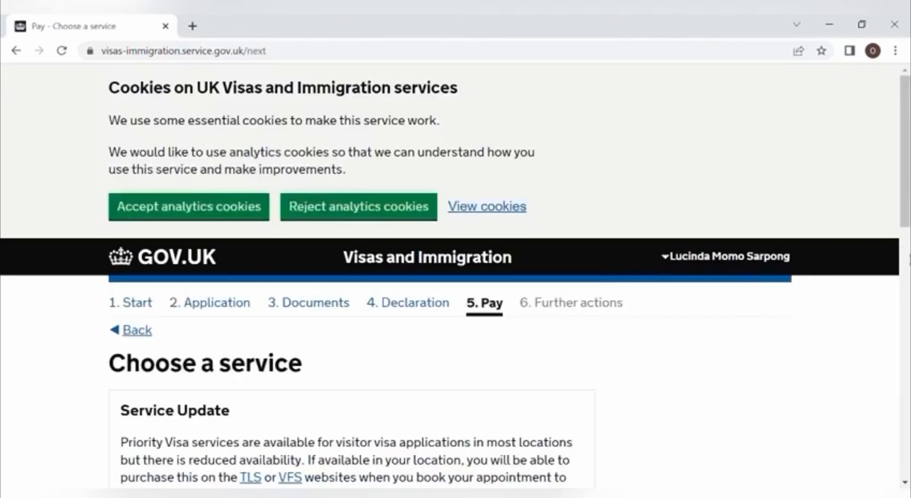
Step: Keep 'Standard service : pay 445.00 EUR' selected and save it
left_click_drag(906, 173, 906, 376)
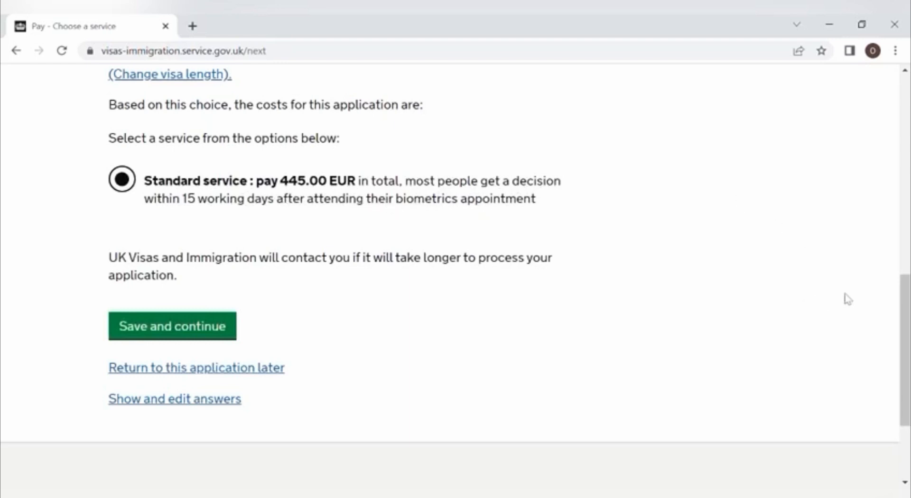
left_click(204, 332)
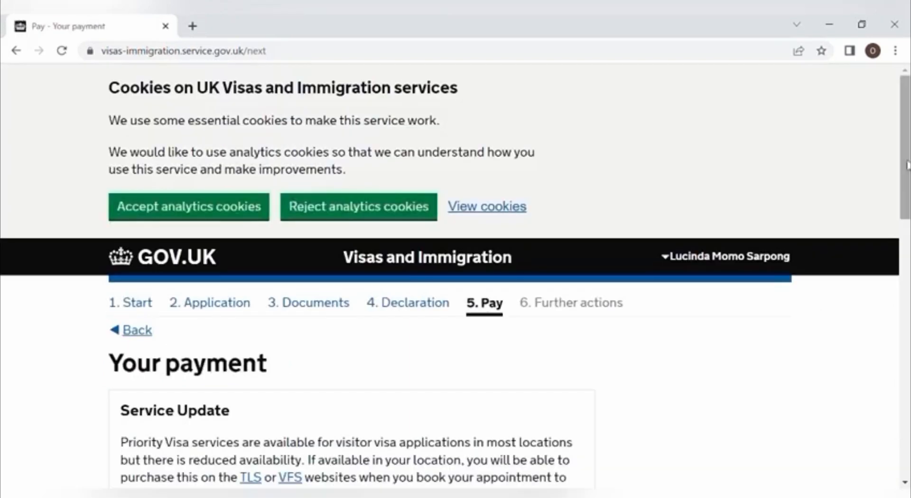
Step: Check the 445.00 EUR total and warning, then continue to WorldPay
left_click_drag(907, 164, 908, 333)
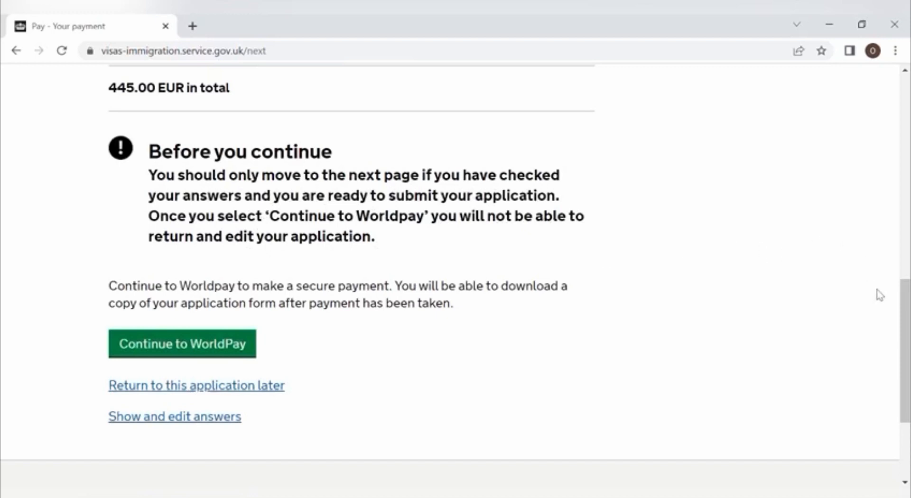
left_click_drag(904, 312, 906, 338)
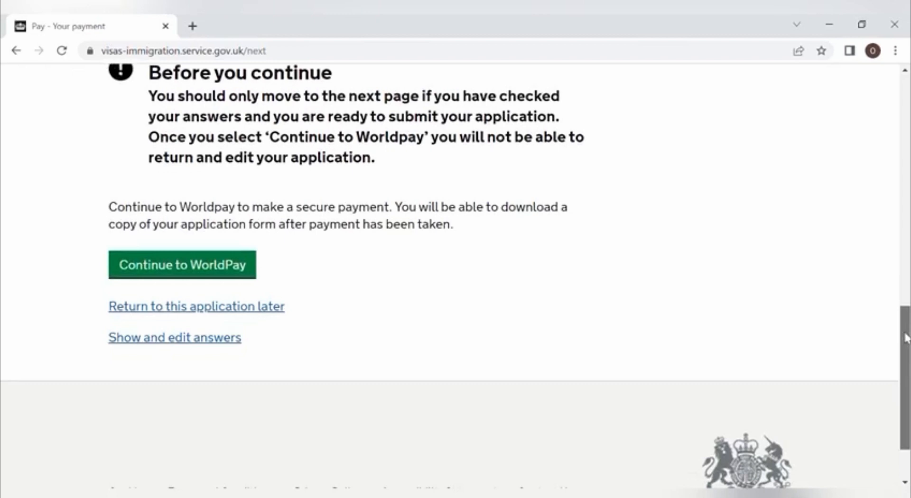
left_click_drag(905, 337, 885, 362)
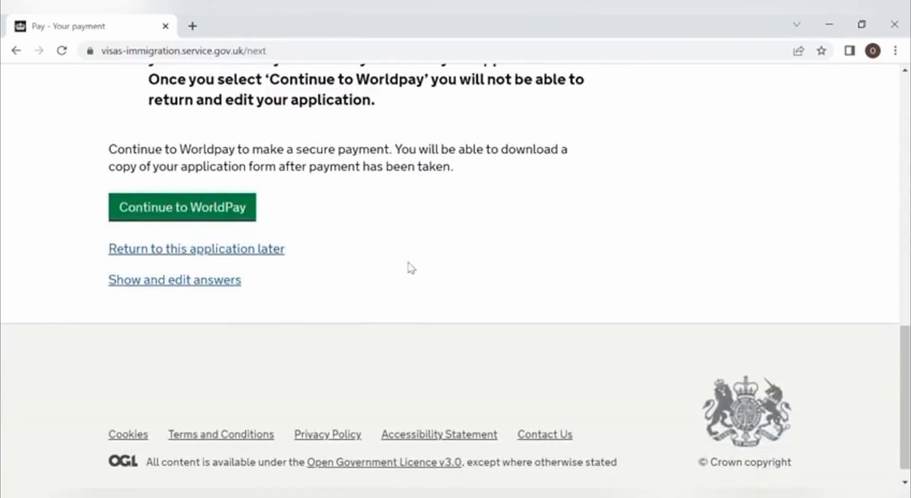
left_click(190, 215)
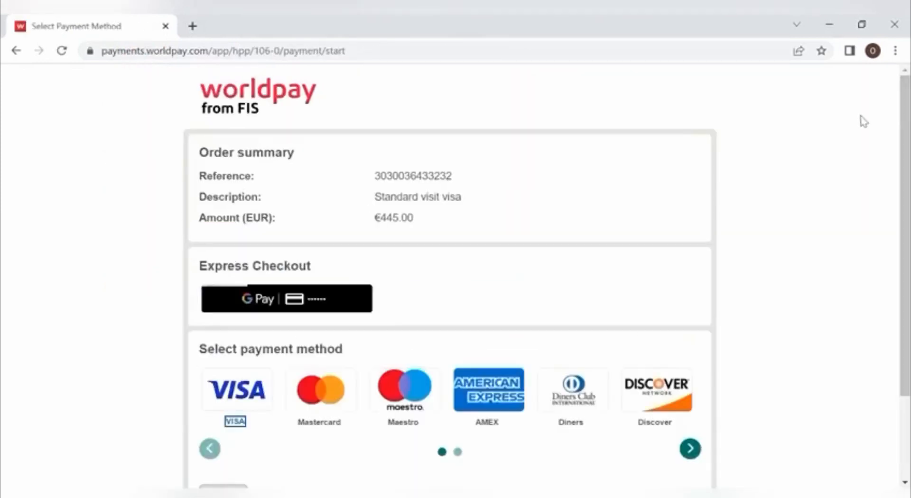
Step: Review the €445.00 visa order summary and choose Google Pay express checkout
scroll(451, 275, "down", 2)
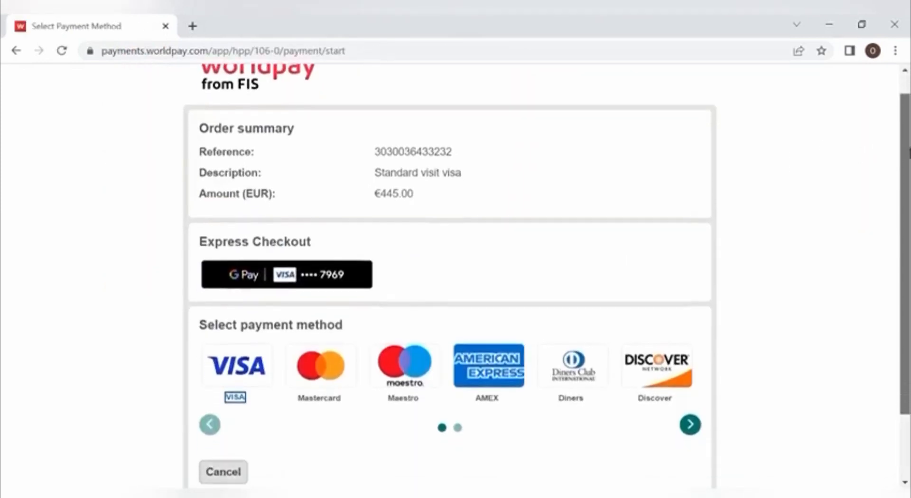
scroll(451, 275, "down", 1)
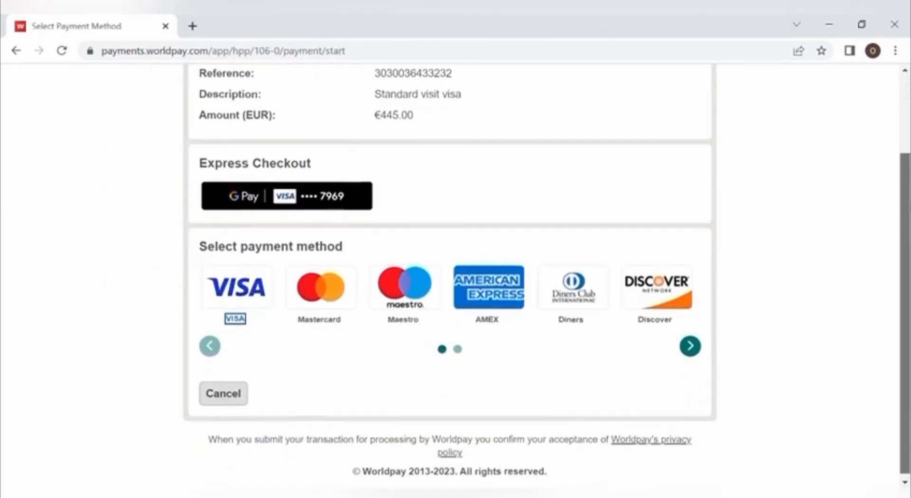
scroll(451, 275, "up", 3)
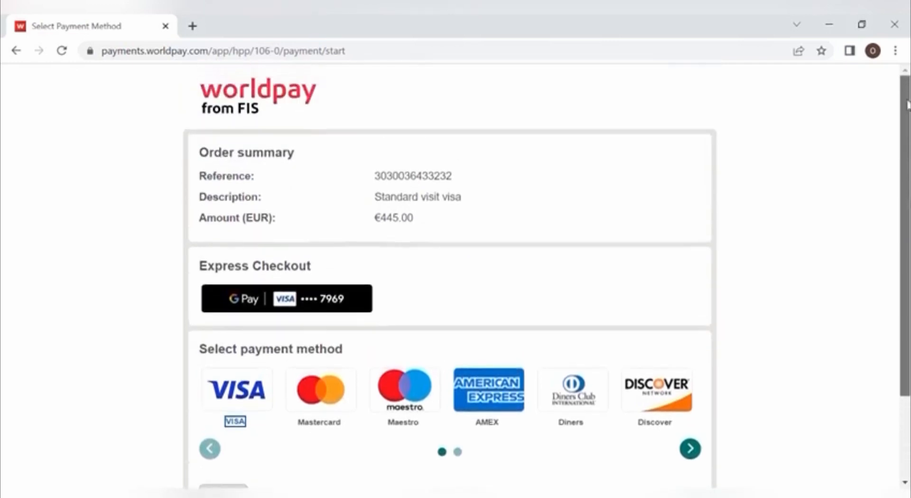
scroll(892, 127, "down", 1)
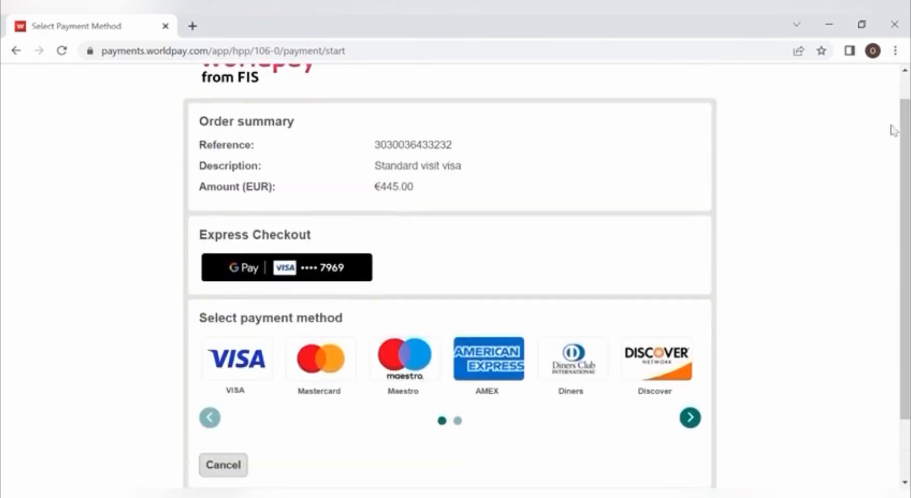
scroll(906, 152, "down", 1)
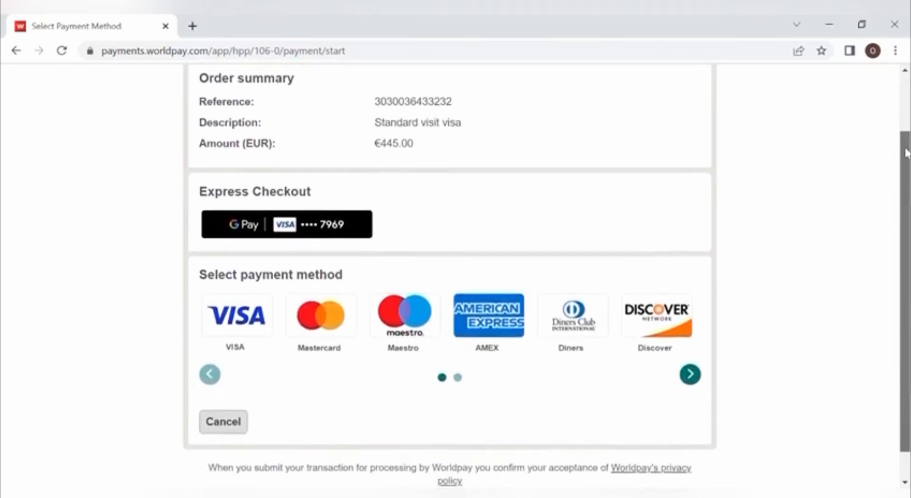
scroll(906, 152, "up", 1)
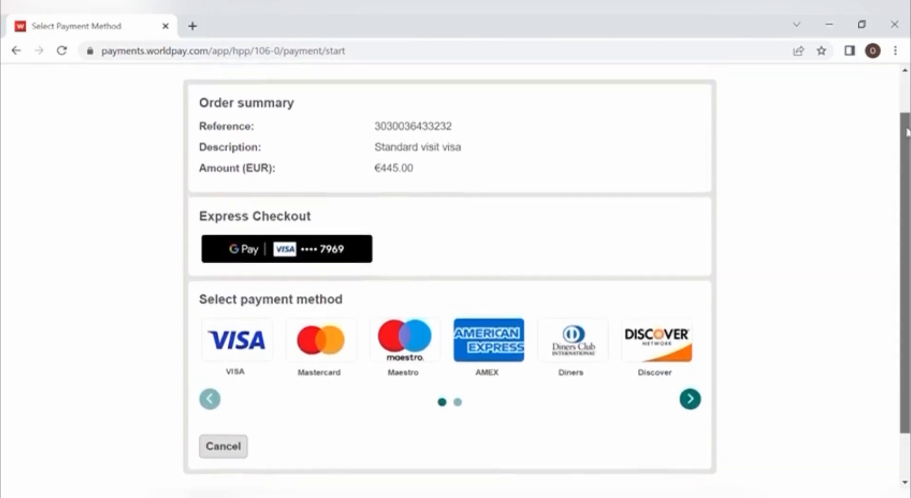
scroll(906, 125, "down", 1)
scroll(906, 126, "up", 1)
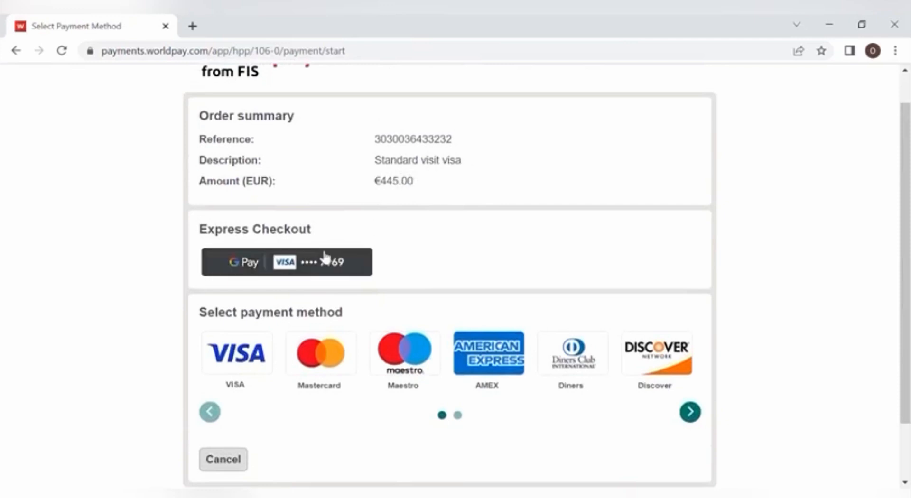
left_click(326, 273)
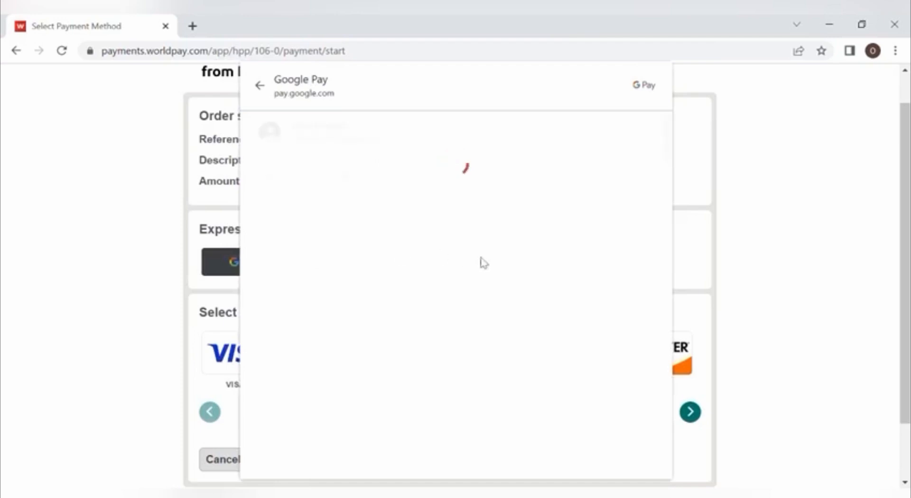
Step: Pay €445.00 via Google Pay and confirm the approval made in the AIB app
left_click(624, 241)
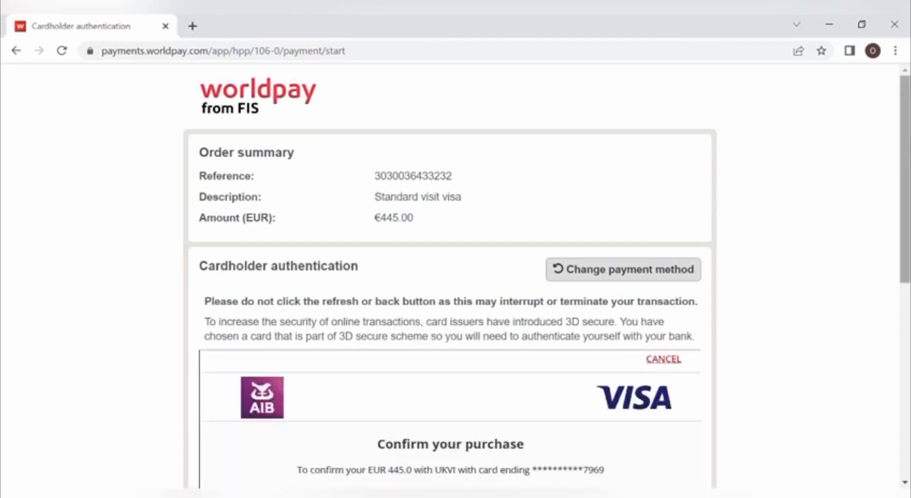
scroll(893, 270, "down", 5)
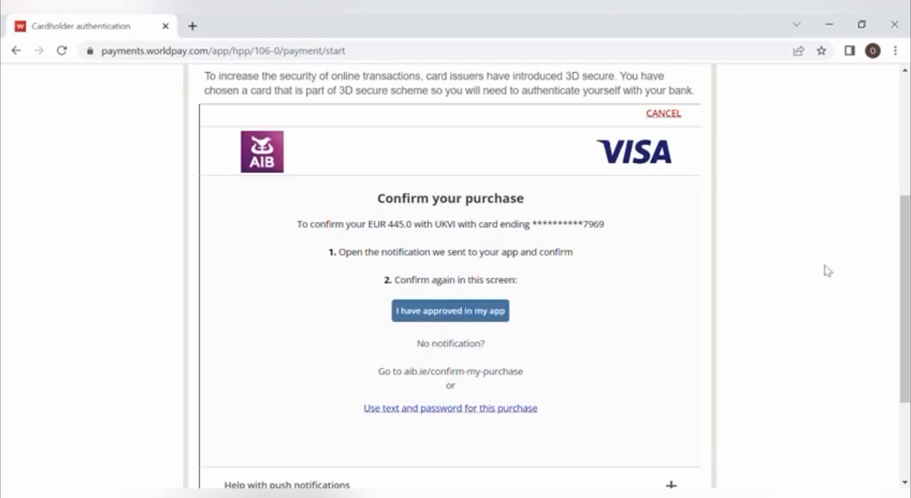
left_click(474, 313)
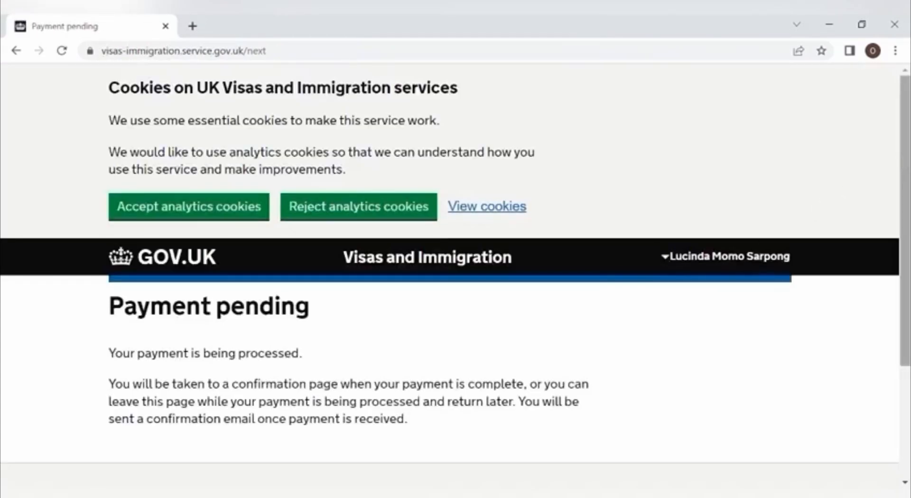
Step: Scroll through the Payment successful page confirming 445.00 EUR paid on 05 April 2023
scroll(908, 171, "down", 2)
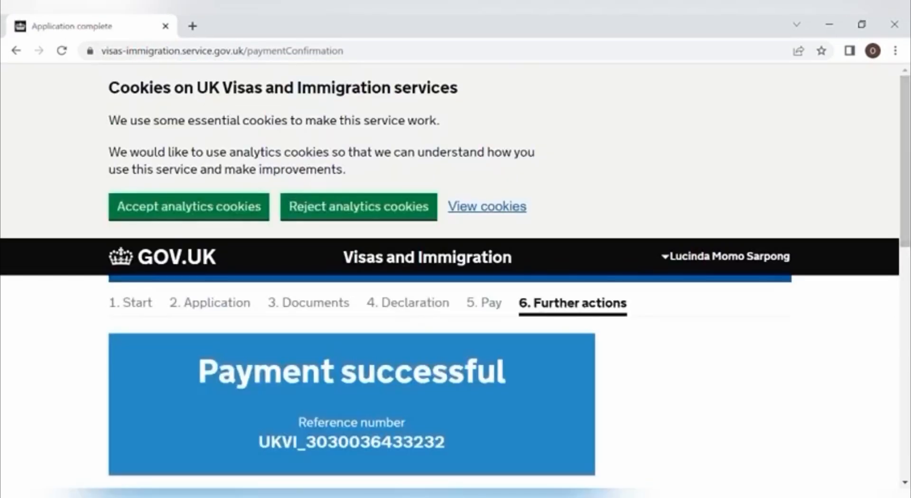
scroll(909, 181, "down", 3)
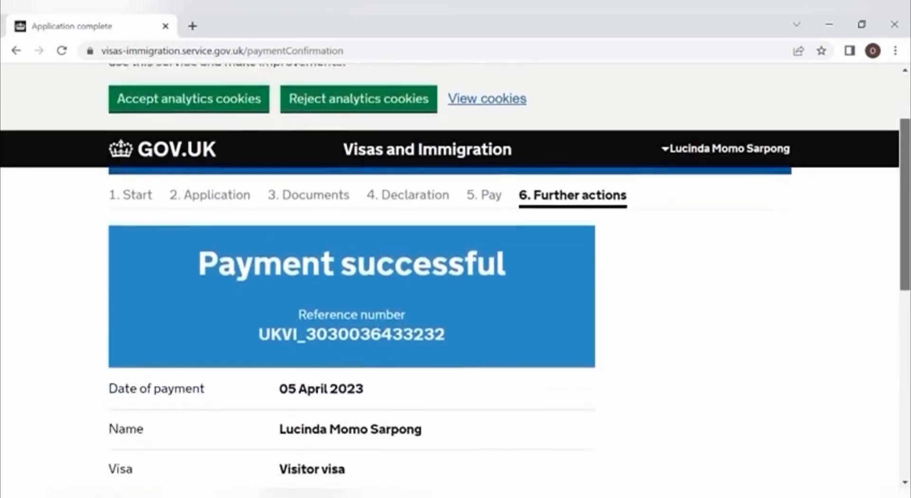
scroll(456, 285, "down", 4)
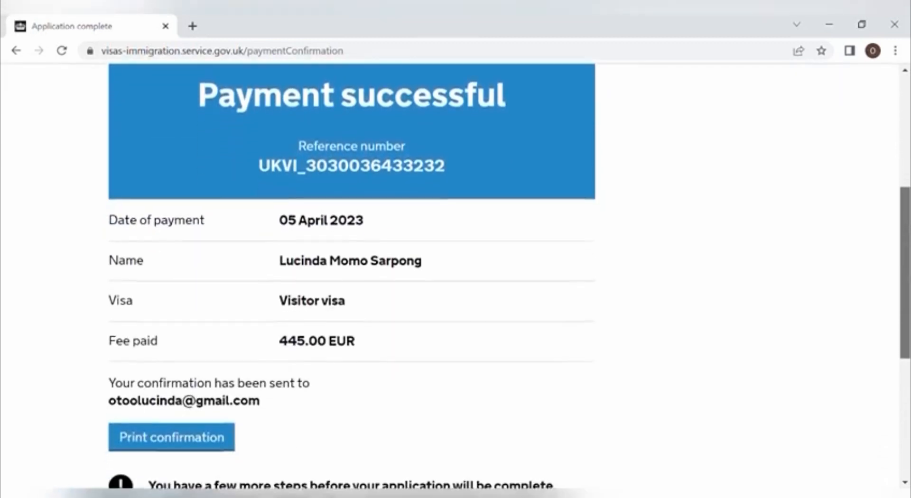
scroll(456, 284, "down", 3)
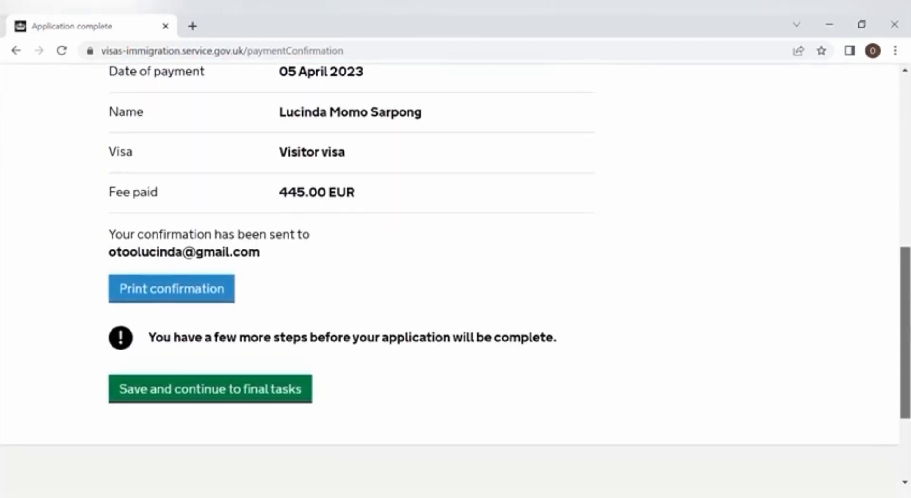
mouse_move(906, 338)
left_mouse_down()
mouse_move(906, 207)
mouse_move(908, 326)
left_mouse_up()
scroll(456, 280, "up", 1)
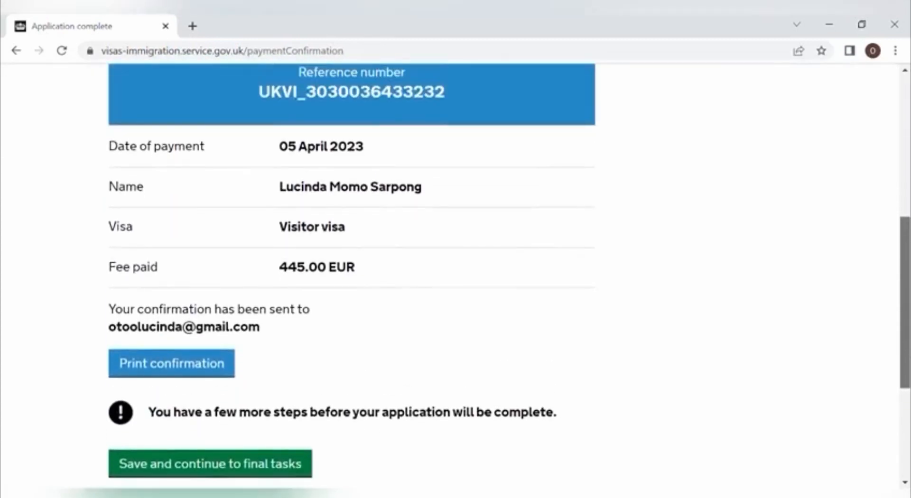
scroll(456, 280, "down", 1)
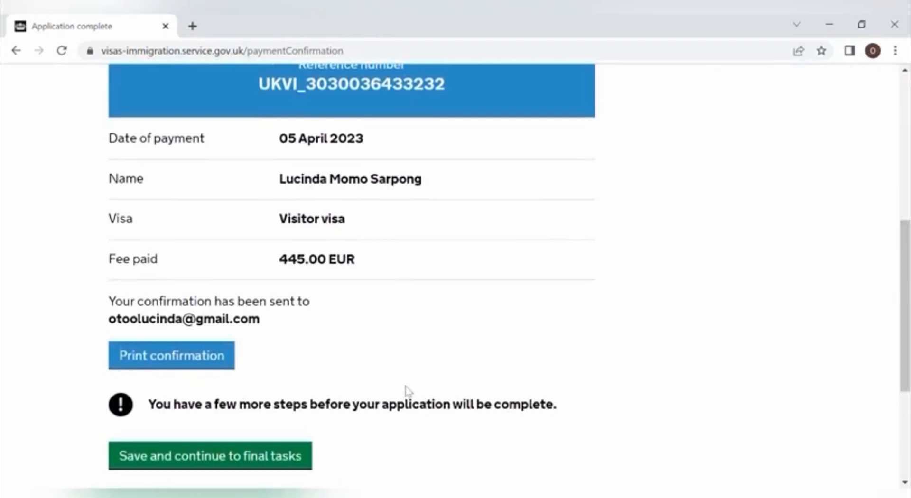